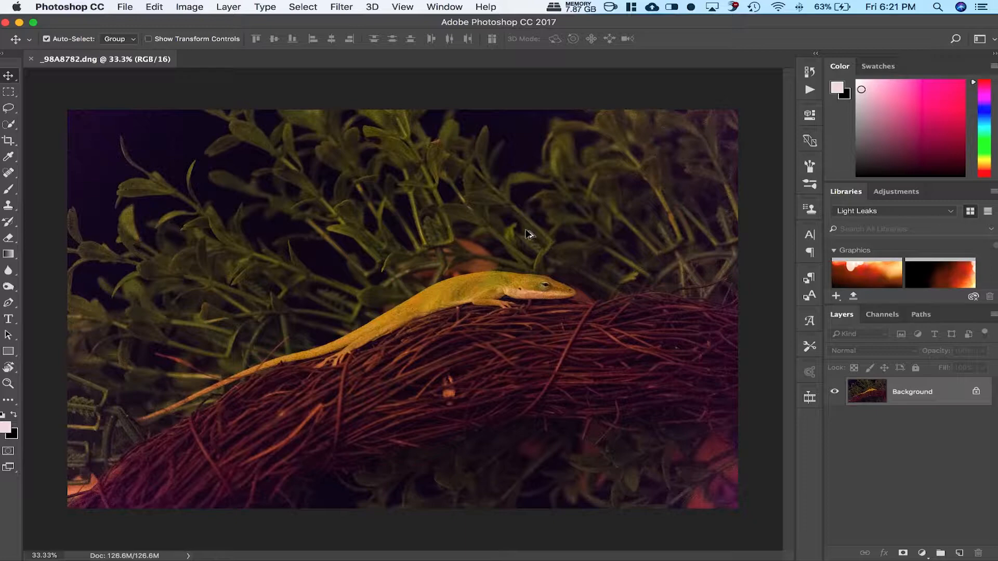
Step: Duplicate the lizard photo's Background layer four times
{"action": "key", "text": "super+j"}
{"action": "key", "text": "super+j"}
{"action": "key", "text": "super+j"}
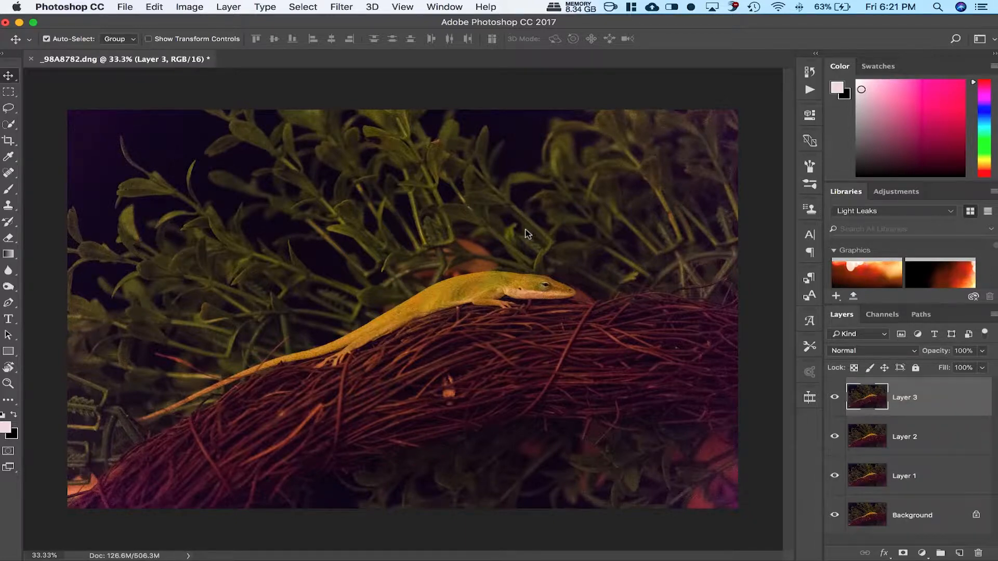
{"action": "key", "text": "super+j"}
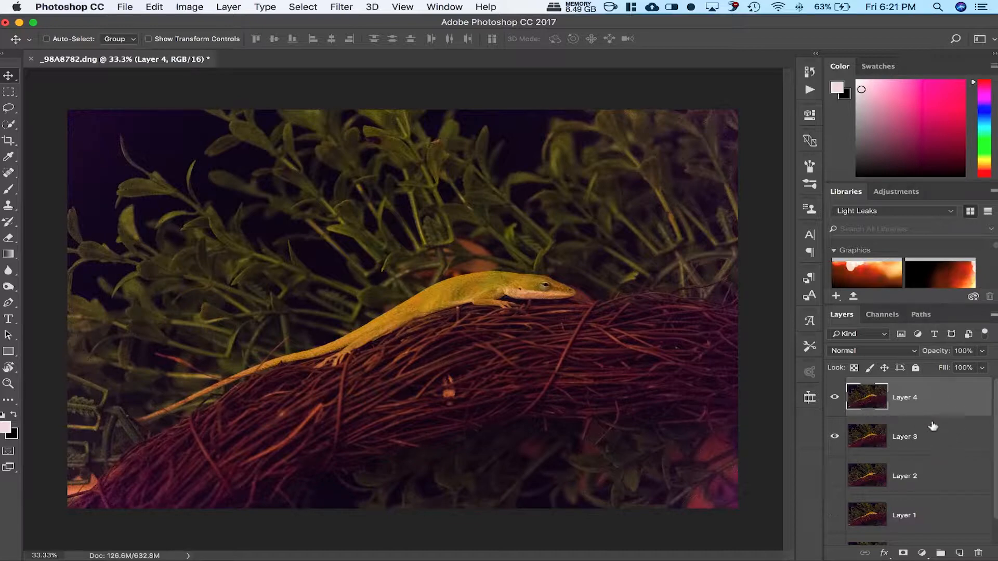
Step: Auto-align Layer 3 and Layer 4 using the Auto projection
{"action": "left_click", "coordinate": [970, 435], "text": "shift"}
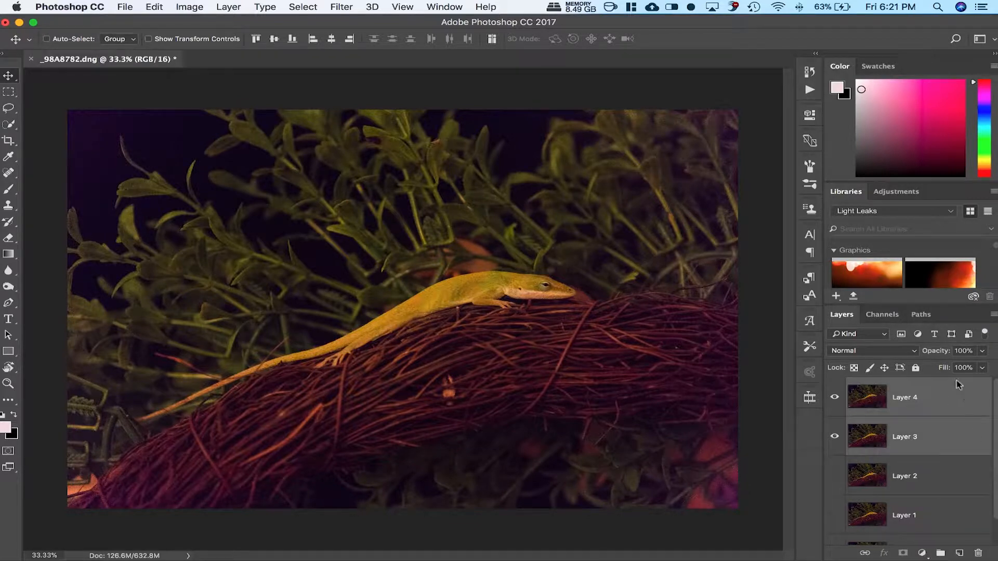
{"action": "left_click", "coordinate": [159, 6]}
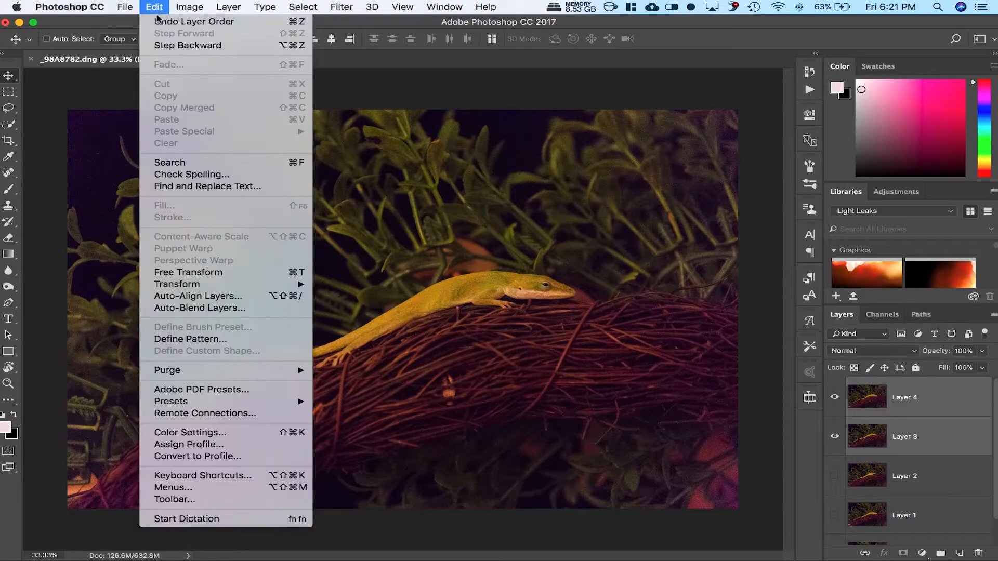
{"action": "left_click", "coordinate": [229, 294]}
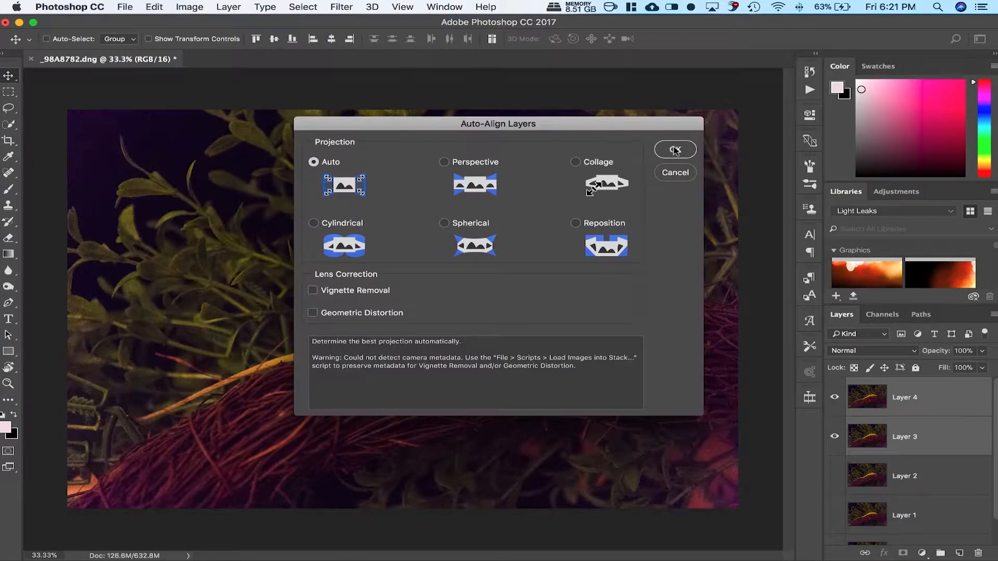
{"action": "left_click", "coordinate": [675, 150]}
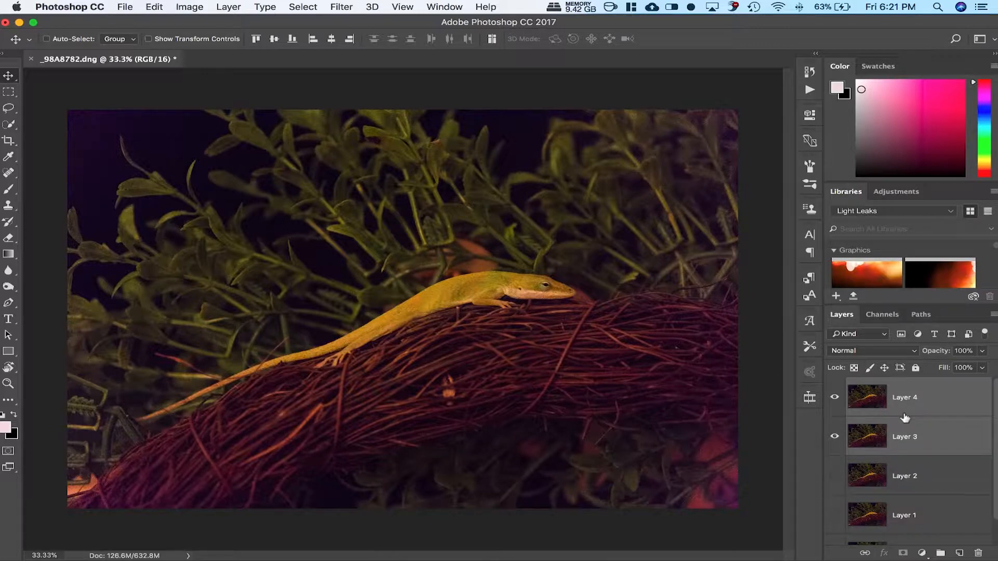
Step: Start a Surface Blur on Layer 4 with a radius of 8 pixels and a threshold of 23 levels
{"action": "left_click", "coordinate": [938, 439]}
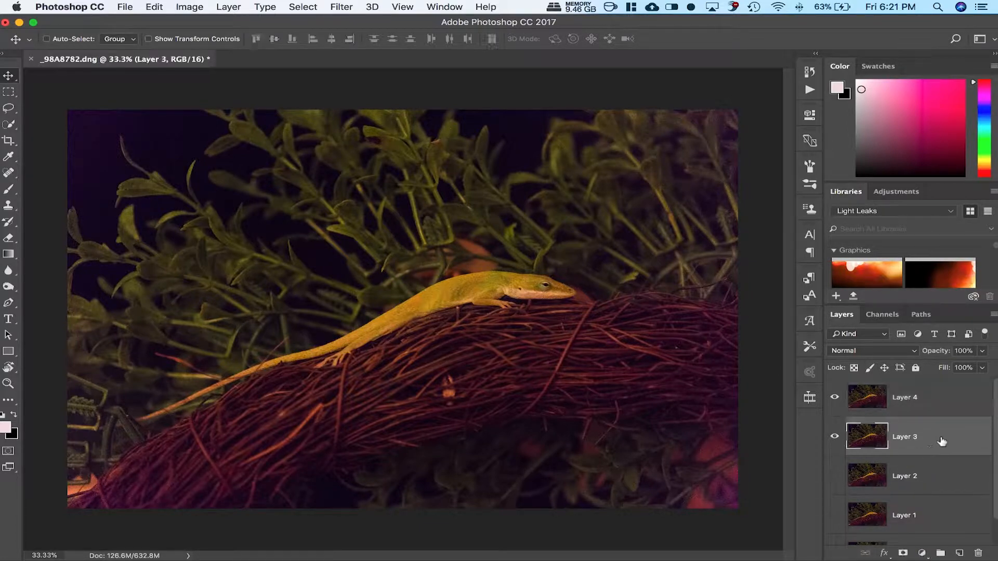
{"action": "left_click", "coordinate": [936, 400]}
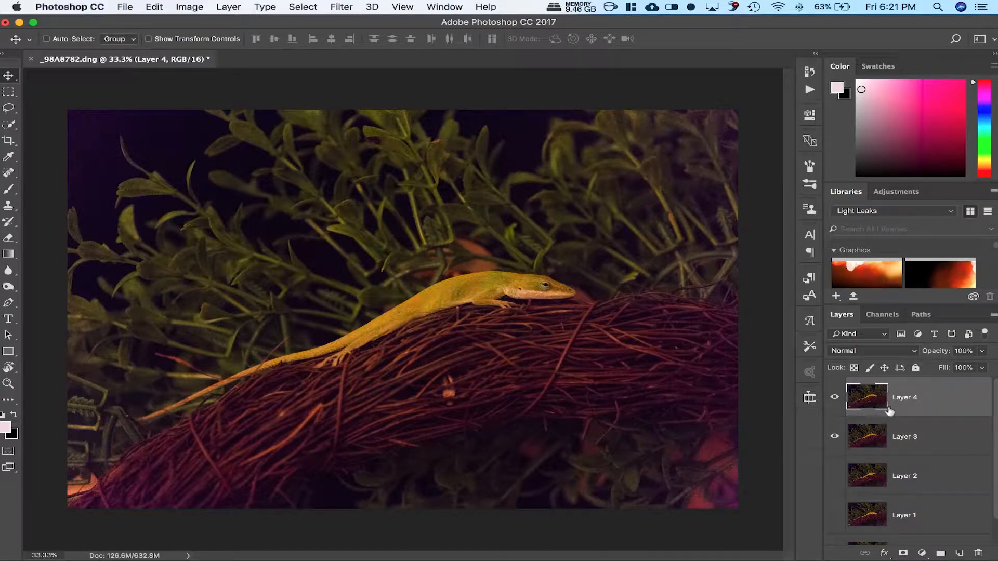
{"action": "left_click", "coordinate": [345, 7]}
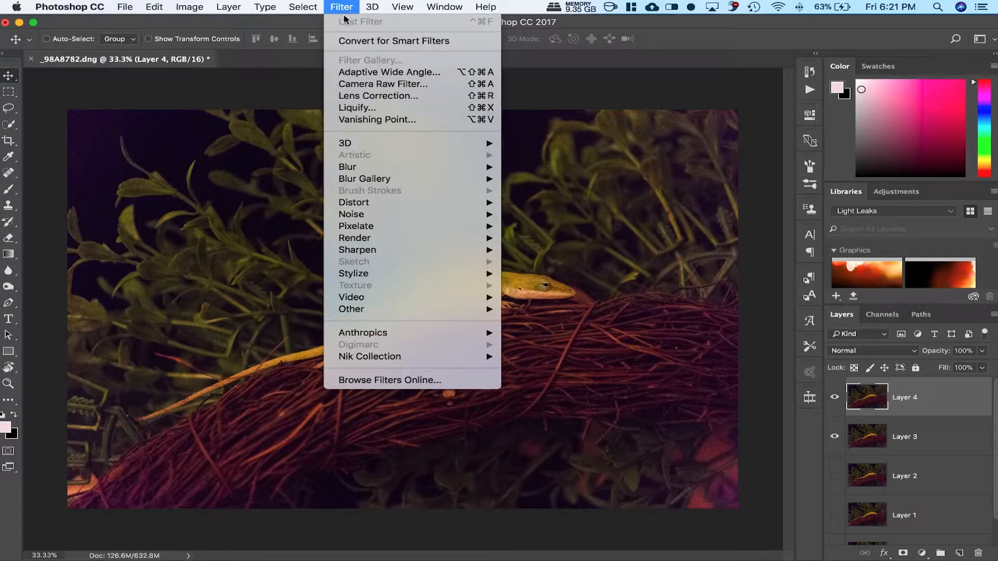
{"action": "mouse_move", "coordinate": [384, 168]}
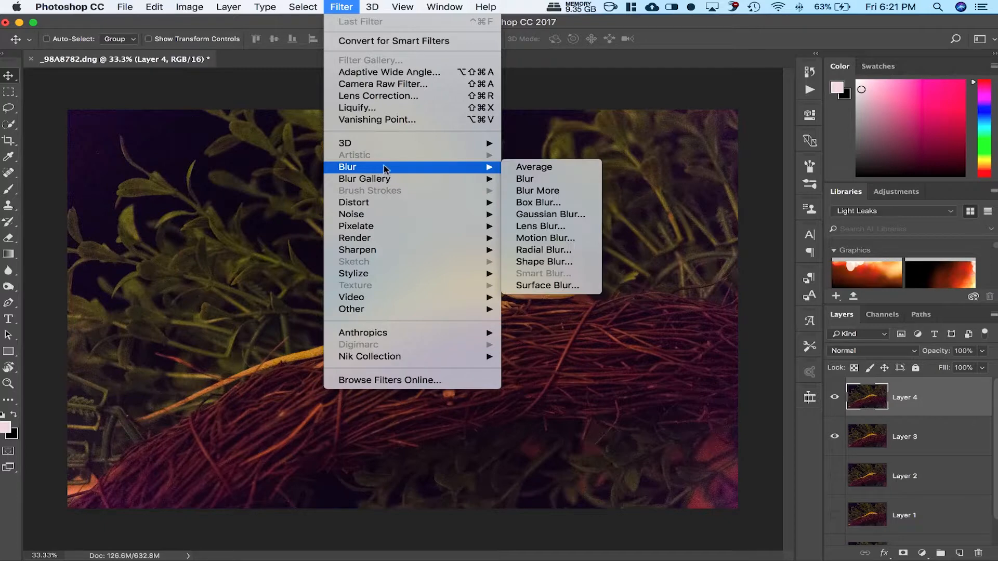
{"action": "left_click", "coordinate": [564, 285]}
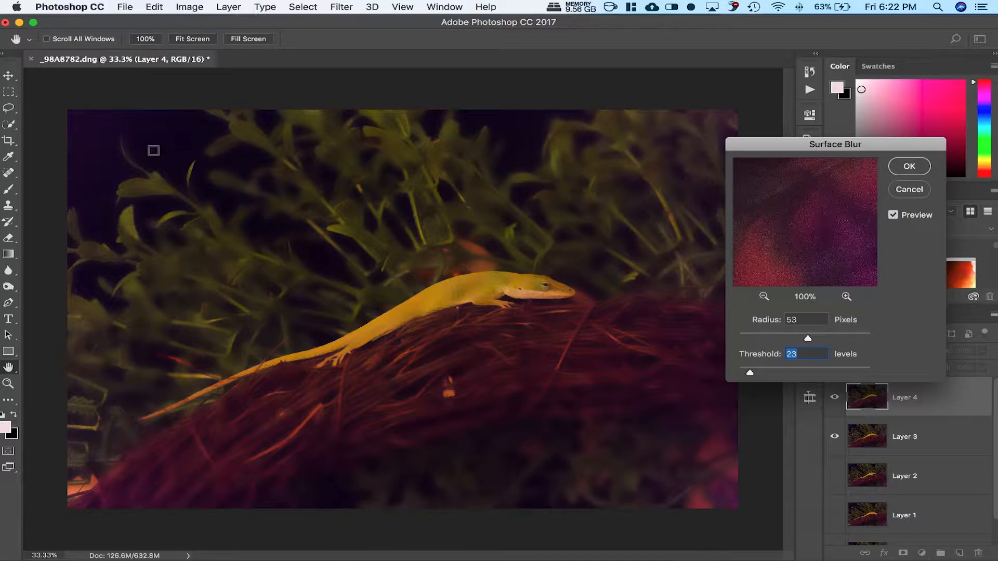
{"action": "key", "text": "super+plus"}
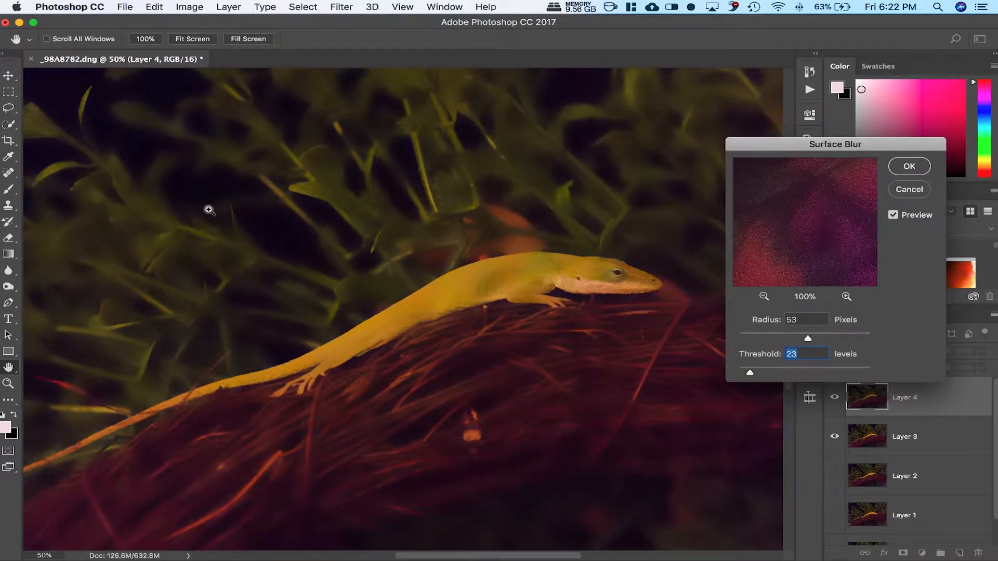
{"action": "key", "text": "super+plus"}
{"action": "scroll", "coordinate": [178, 185], "scroll_direction": "down", "scroll_amount": 2}
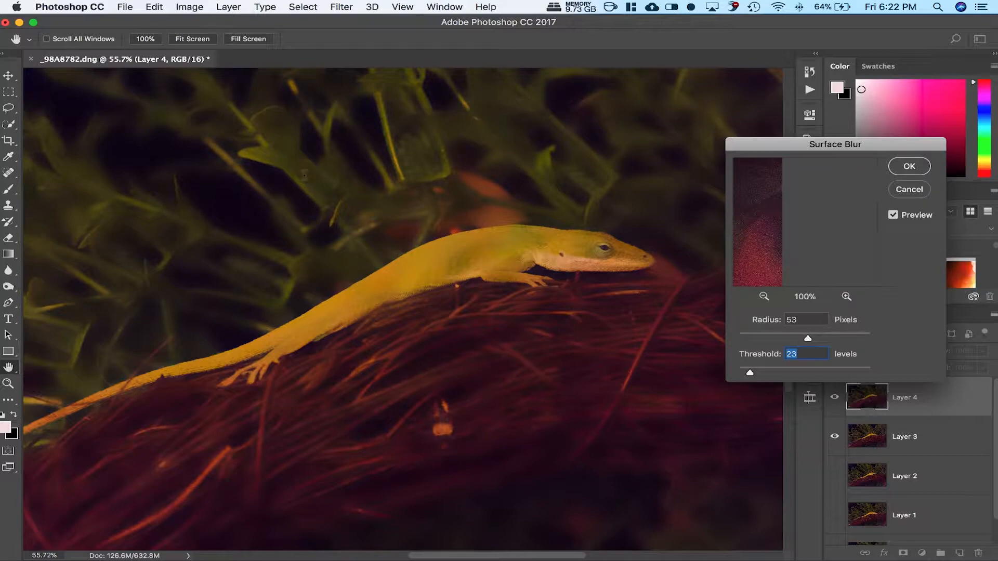
{"action": "key", "text": "shift+Tab"}
{"action": "key", "text": "Down"}
{"action": "key", "text": "super+minus"}
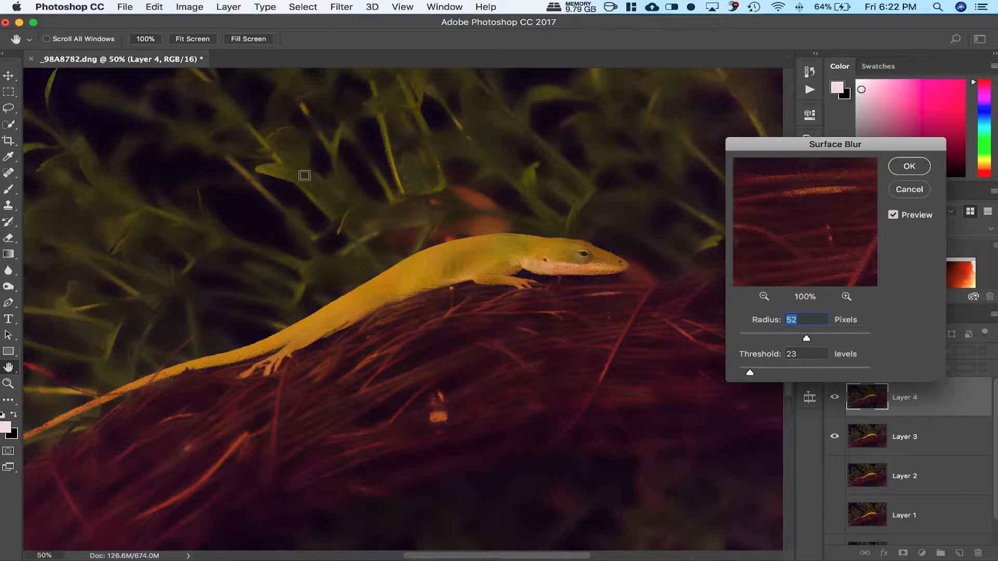
{"action": "left_click_drag", "start_coordinate": [806, 341], "coordinate": [749, 338]}
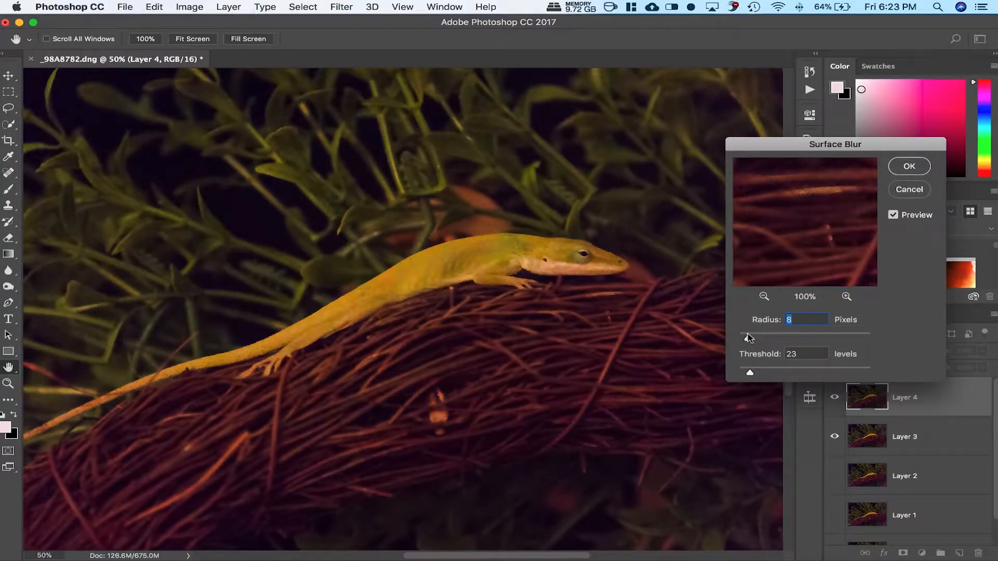
Step: Inspect the blur on the dark leaves at 100% zoom, comparing the image with the preview off and on
{"action": "key", "text": "super+minus"}
{"action": "left_click", "coordinate": [133, 135]}
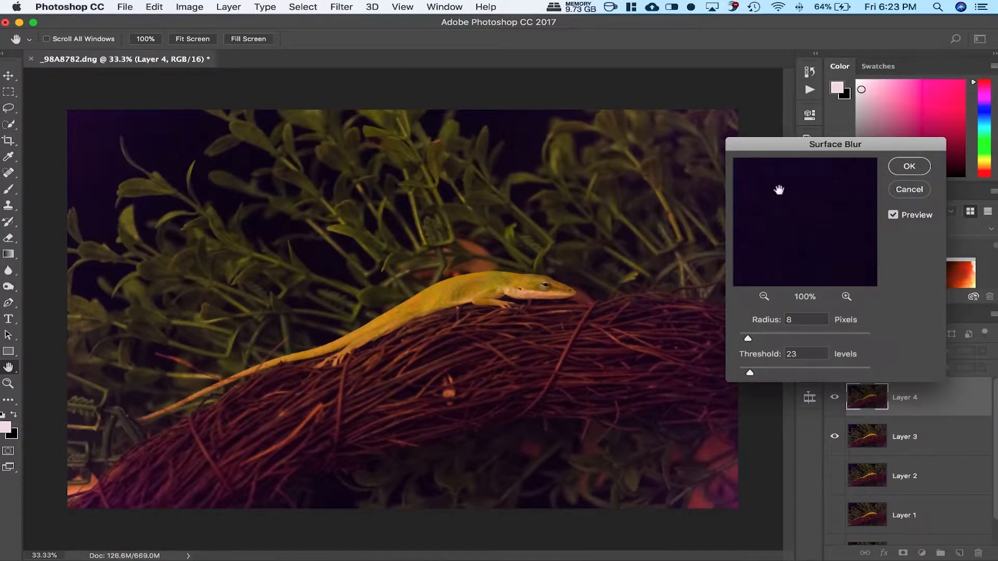
{"action": "key", "text": "super+plus"}
{"action": "key", "text": "super+plus"}
{"action": "key", "text": "super+plus"}
{"action": "left_click_drag", "start_coordinate": [166, 181], "coordinate": [666, 457]}
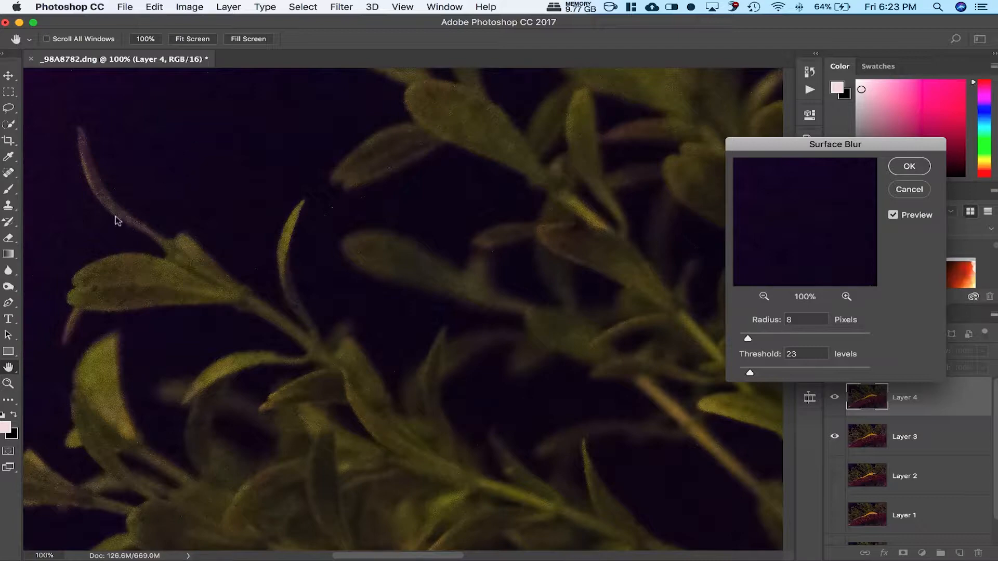
{"action": "left_click", "coordinate": [907, 218]}
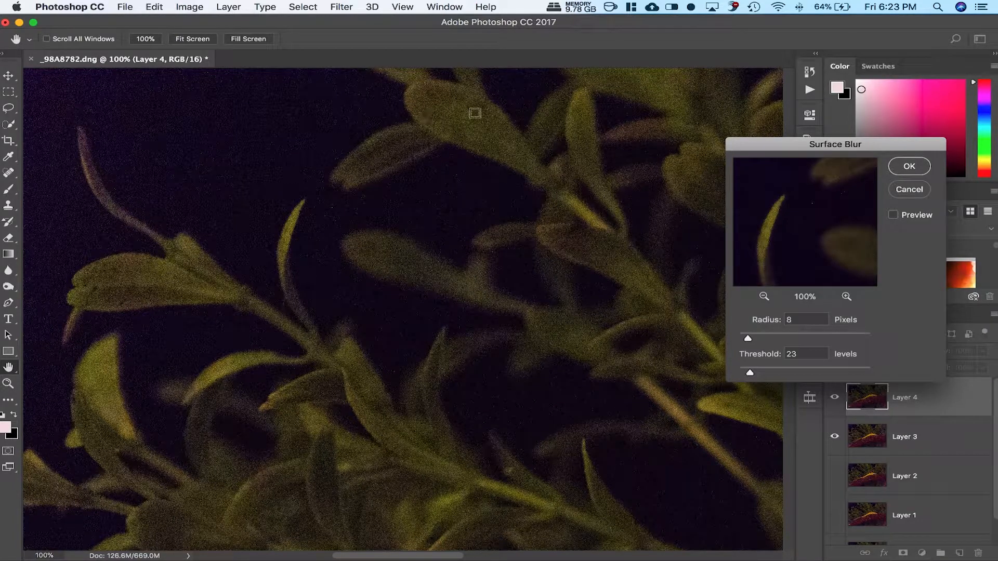
{"action": "left_click", "coordinate": [894, 215]}
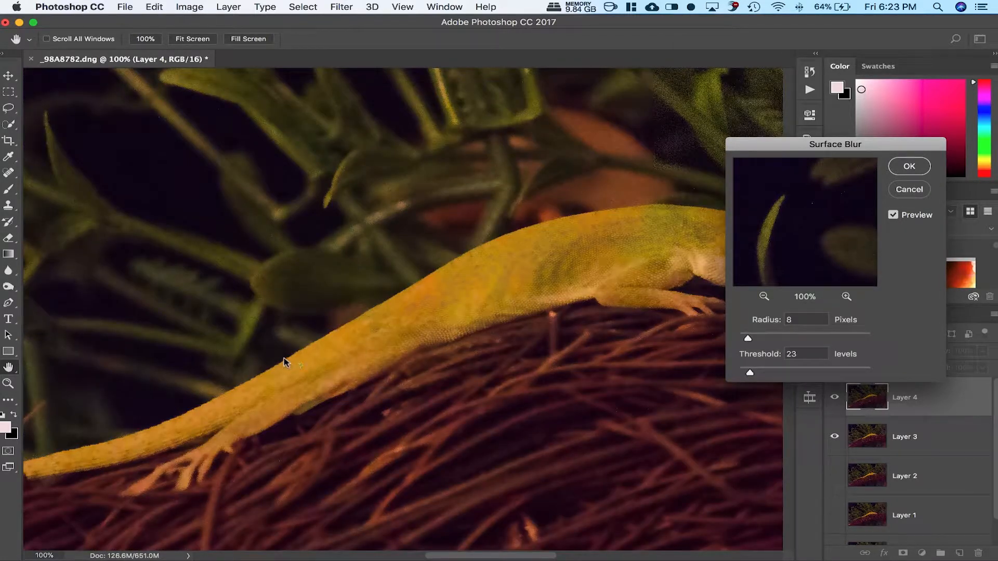
Step: Check the blur preview around the lizard's head, then apply the Surface Blur to Layer 4
{"action": "left_click_drag", "start_coordinate": [721, 280], "coordinate": [284, 362]}
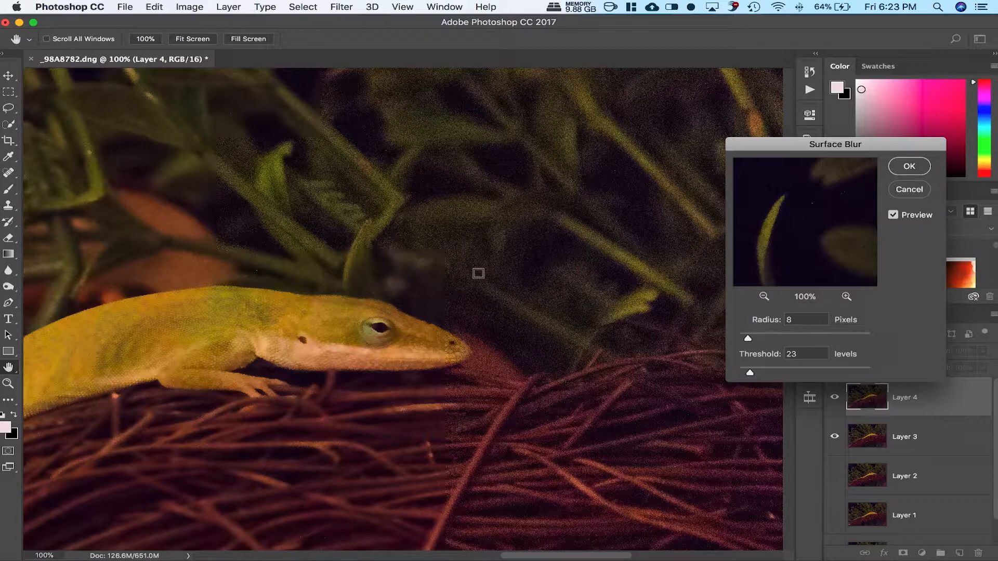
{"action": "left_click", "coordinate": [479, 274]}
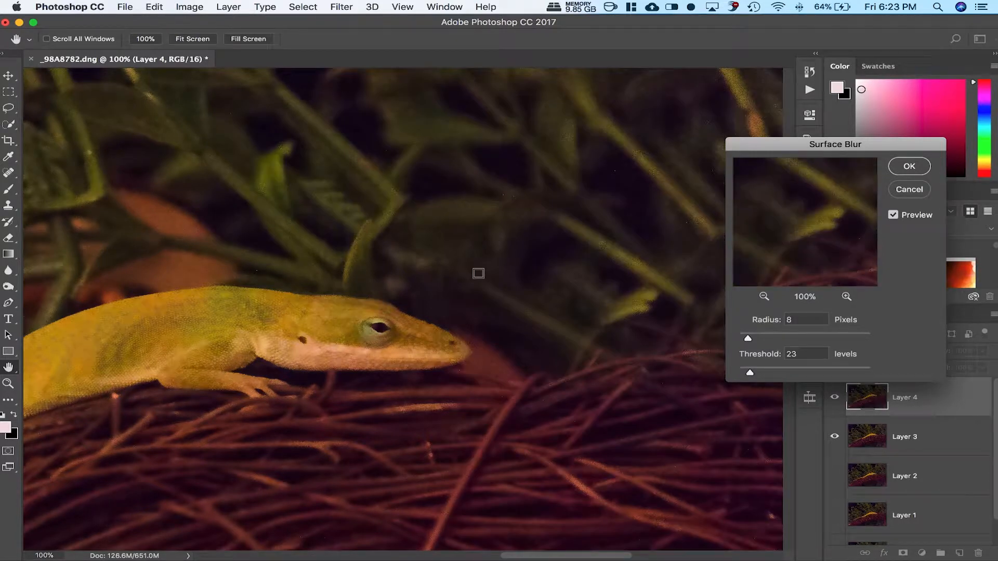
{"action": "left_click", "coordinate": [893, 217]}
{"action": "left_click", "coordinate": [895, 217]}
{"action": "left_click", "coordinate": [894, 217]}
{"action": "left_click", "coordinate": [894, 216]}
{"action": "left_click", "coordinate": [909, 166]}
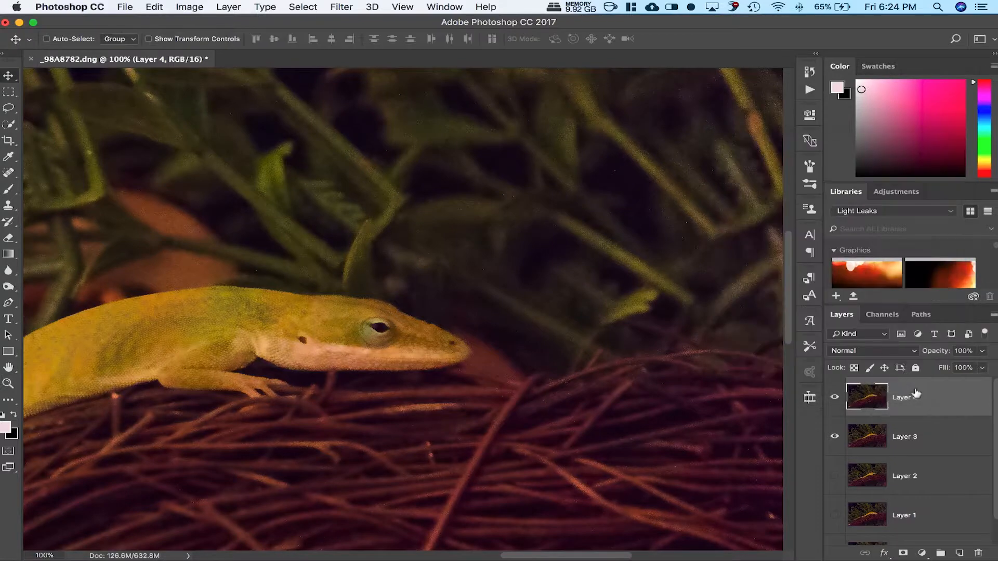
Step: Convert Layer 3 and Layer 4 together into a single smart object
{"action": "key", "text": "super+minus"}
{"action": "key", "text": "super+minus"}
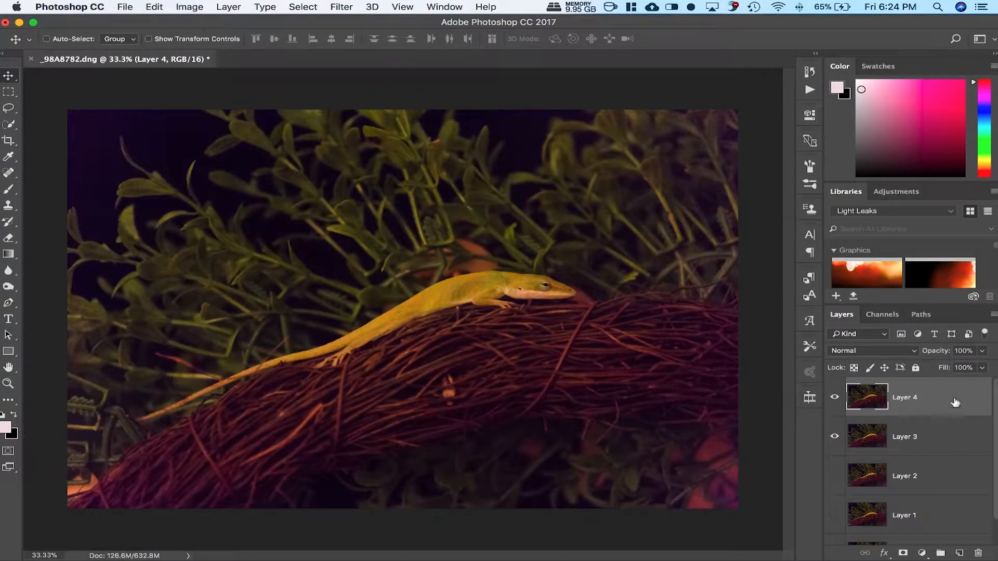
{"action": "left_click", "coordinate": [961, 439], "text": "shift"}
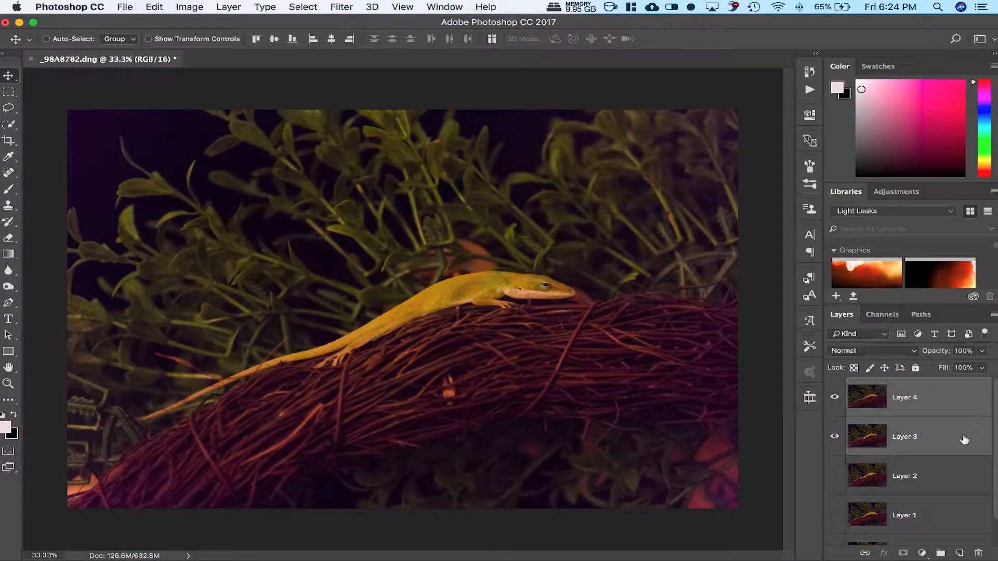
{"action": "left_click", "coordinate": [341, 6]}
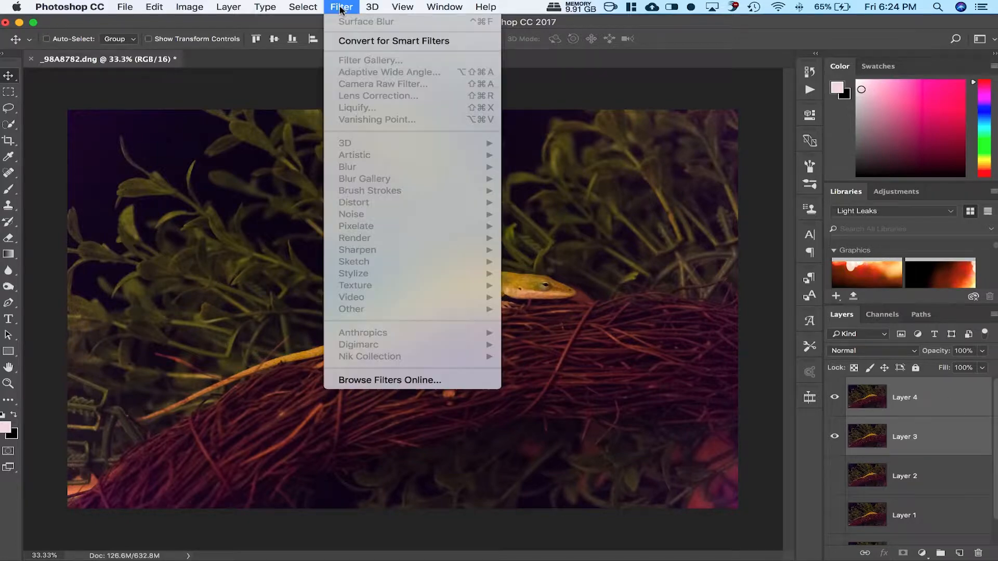
{"action": "left_click", "coordinate": [348, 42]}
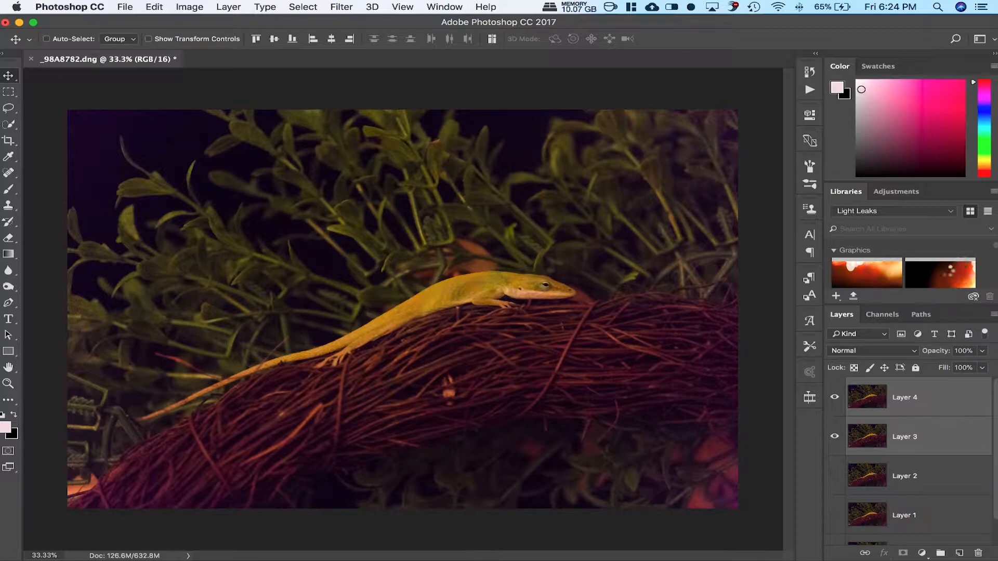
{"action": "right_click", "coordinate": [963, 398]}
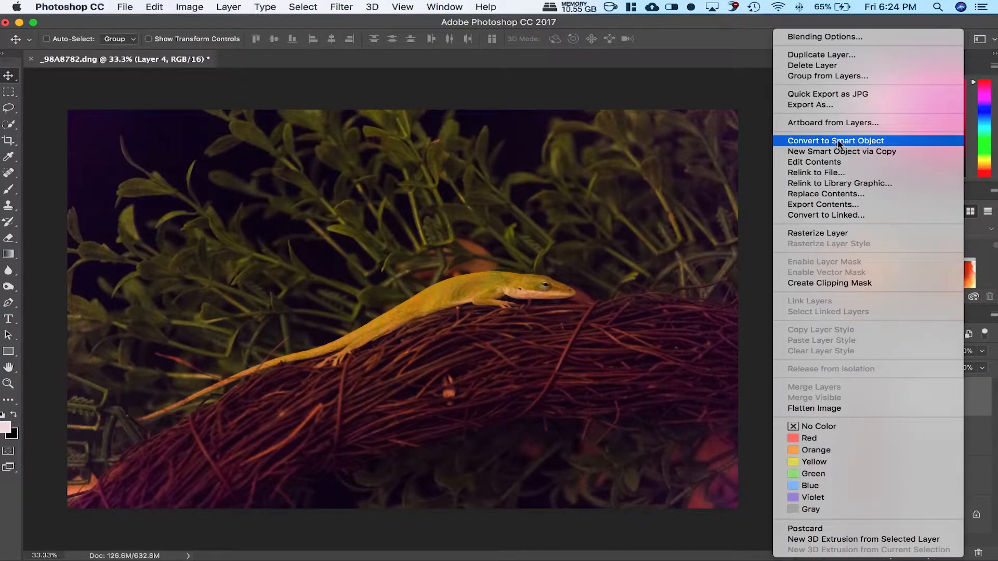
{"action": "left_click", "coordinate": [838, 144]}
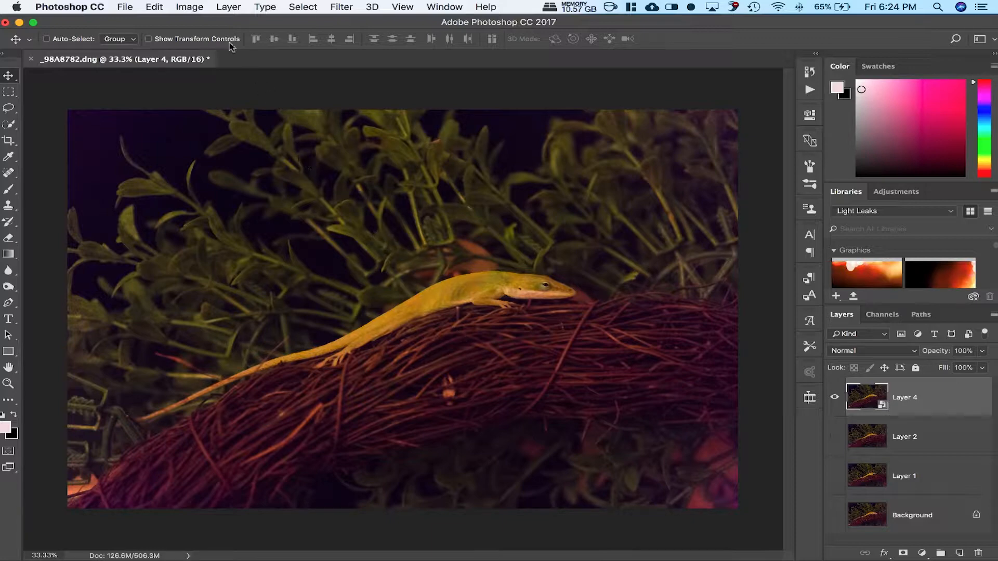
Step: Set the stack mode of the Layer 4 smart object to Mean
{"action": "left_click", "coordinate": [233, 7]}
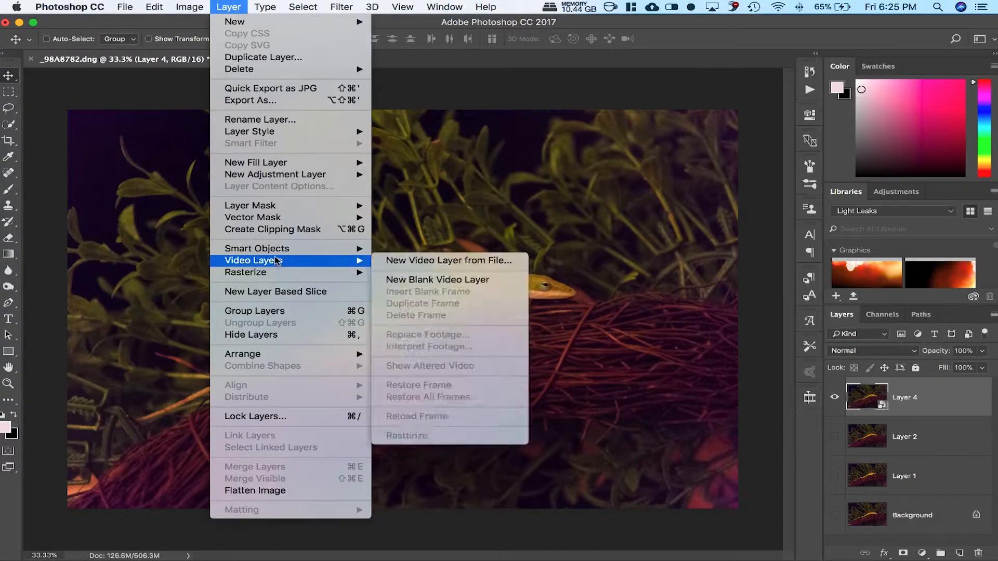
{"action": "mouse_move", "coordinate": [281, 254]}
{"action": "mouse_move", "coordinate": [465, 442]}
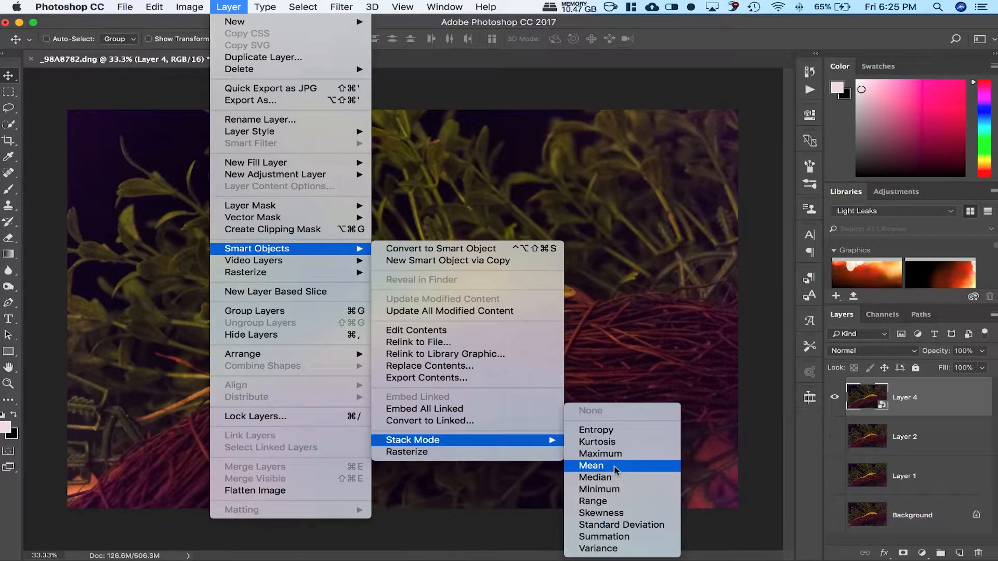
{"action": "left_click", "coordinate": [591, 466]}
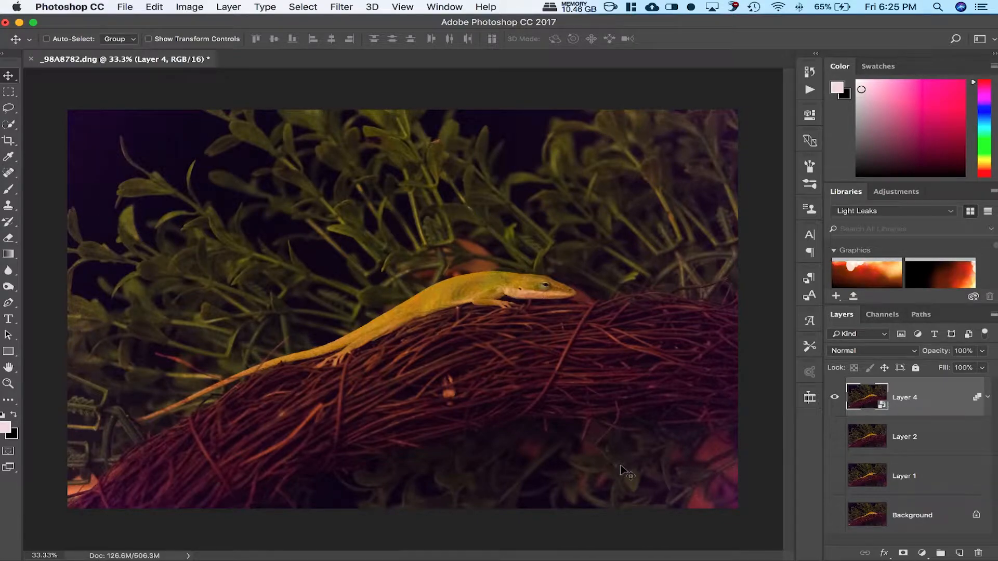
Step: Compare the Layer 4 smart object with Layer 2 at 100% zoom on the lizard by toggling layer visibility
{"action": "key", "text": "super+equal"}
{"action": "key", "text": "super+equal"}
{"action": "key", "text": "super+equal"}
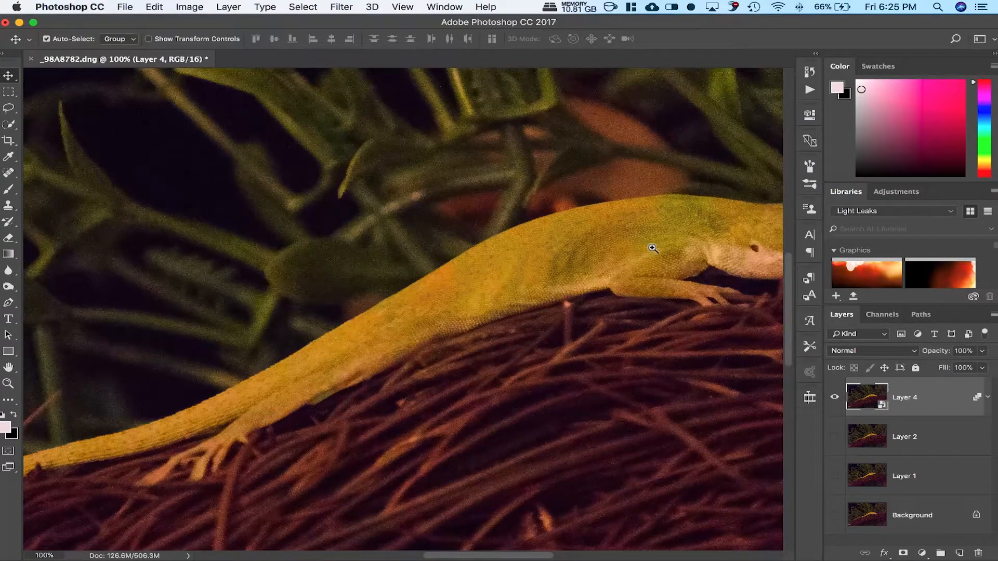
{"action": "left_click_drag", "start_coordinate": [650, 245], "coordinate": [448, 271]}
{"action": "key", "text": "super+1"}
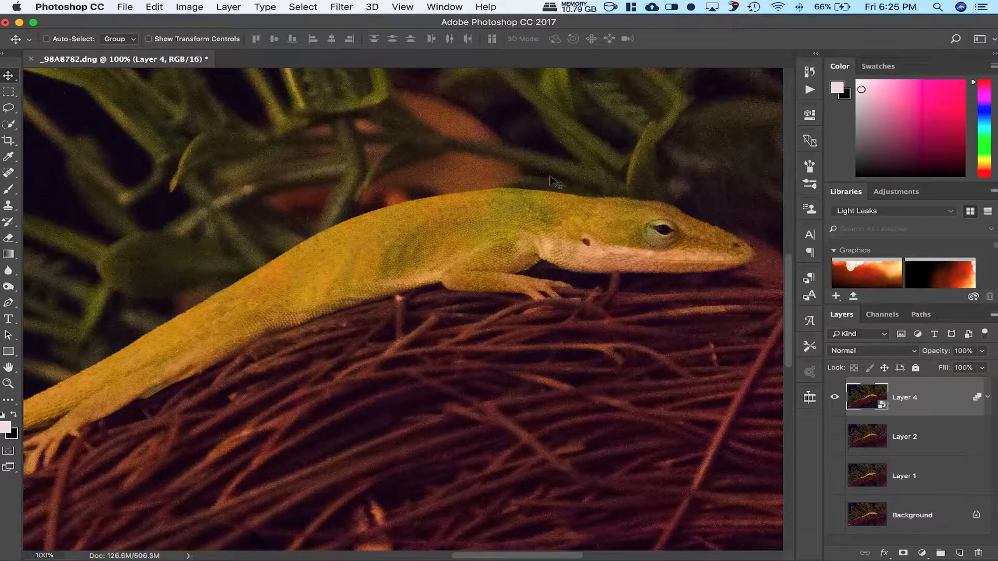
{"action": "left_click", "coordinate": [835, 437]}
{"action": "left_click", "coordinate": [835, 398]}
{"action": "left_click", "coordinate": [835, 398]}
{"action": "left_click", "coordinate": [835, 398]}
{"action": "left_click", "coordinate": [835, 398]}
{"action": "left_click", "coordinate": [835, 398]}
{"action": "left_click", "coordinate": [836, 398]}
Step: Change the stack mode of the Layer 4 smart object to Minimum
{"action": "left_click", "coordinate": [228, 7]}
{"action": "mouse_move", "coordinate": [302, 249]}
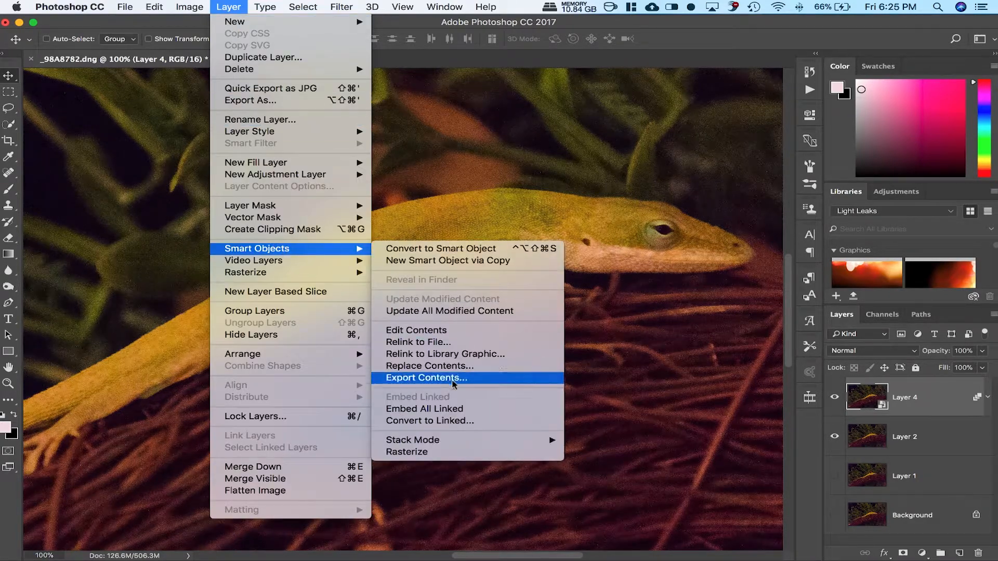
{"action": "mouse_move", "coordinate": [441, 440]}
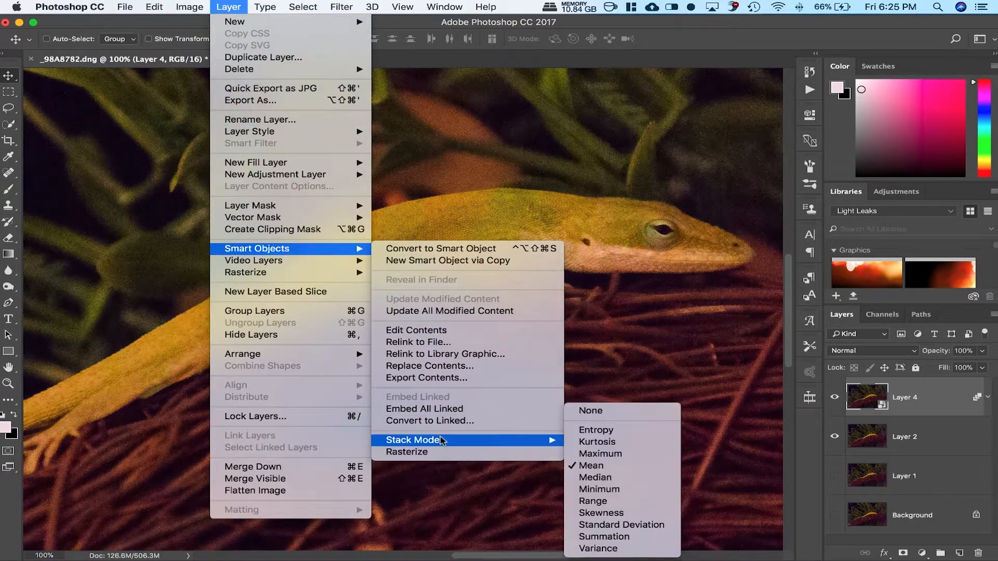
{"action": "left_click", "coordinate": [617, 492]}
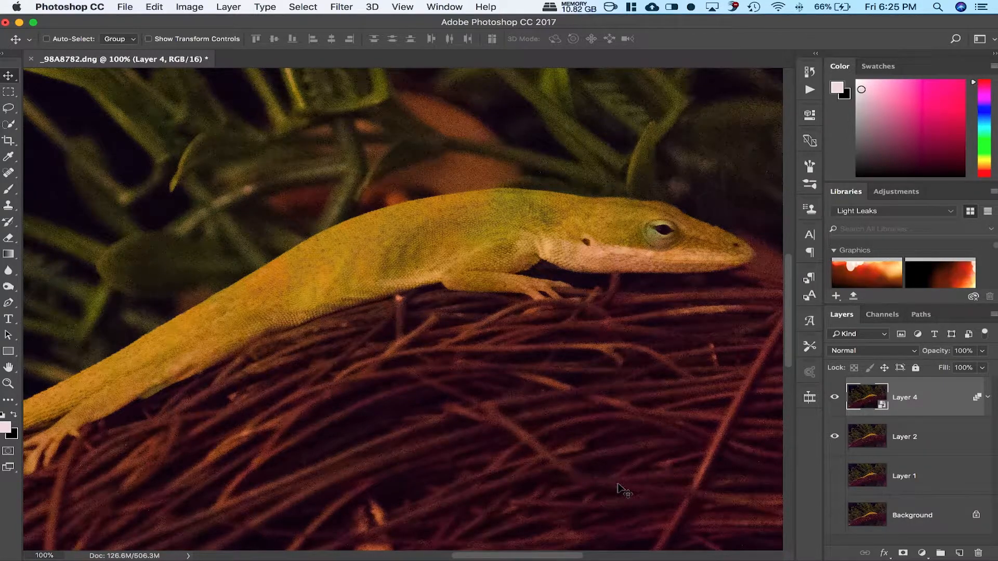
Step: Compare the Layer 4 smart object with Layer 2 on the lizard and the photo's upper-left foliage by toggling Layer 4's visibility
{"action": "left_click", "coordinate": [835, 399]}
{"action": "left_click", "coordinate": [835, 399]}
{"action": "left_click_drag", "start_coordinate": [261, 217], "coordinate": [588, 283]}
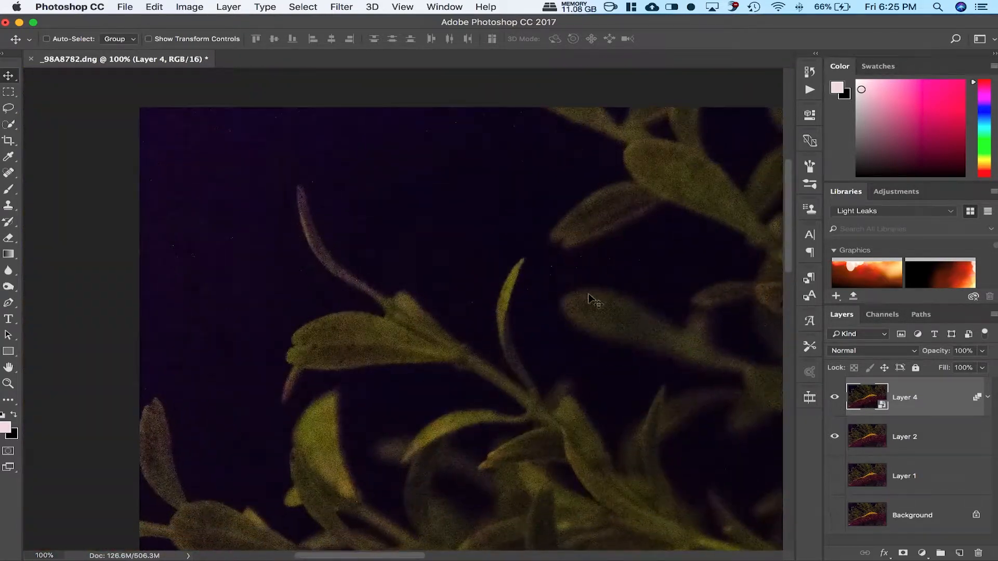
{"action": "left_click", "coordinate": [835, 398]}
{"action": "left_click", "coordinate": [835, 398]}
{"action": "left_click", "coordinate": [835, 399]}
{"action": "left_click", "coordinate": [835, 399]}
{"action": "left_click", "coordinate": [836, 399]}
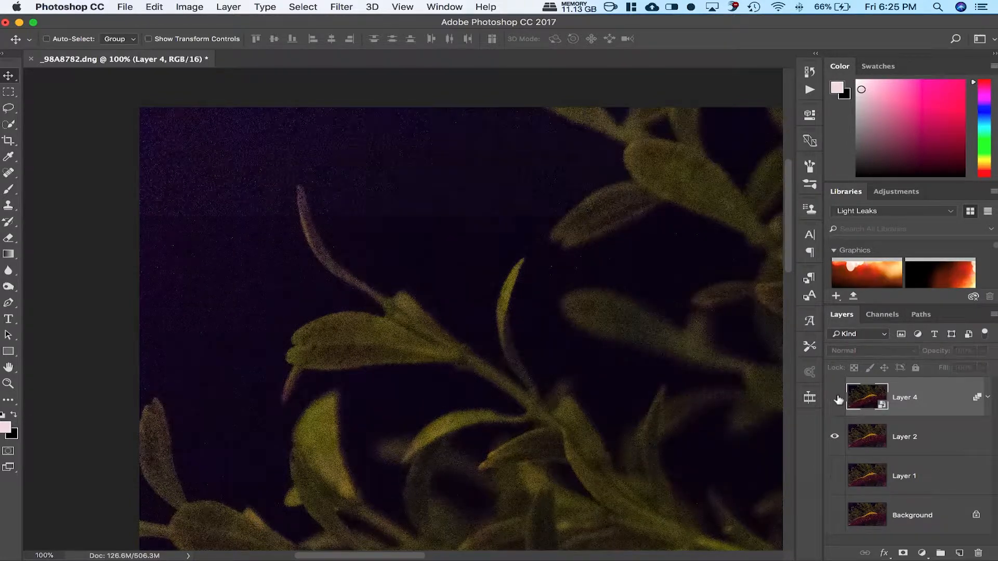
{"action": "left_click", "coordinate": [835, 399]}
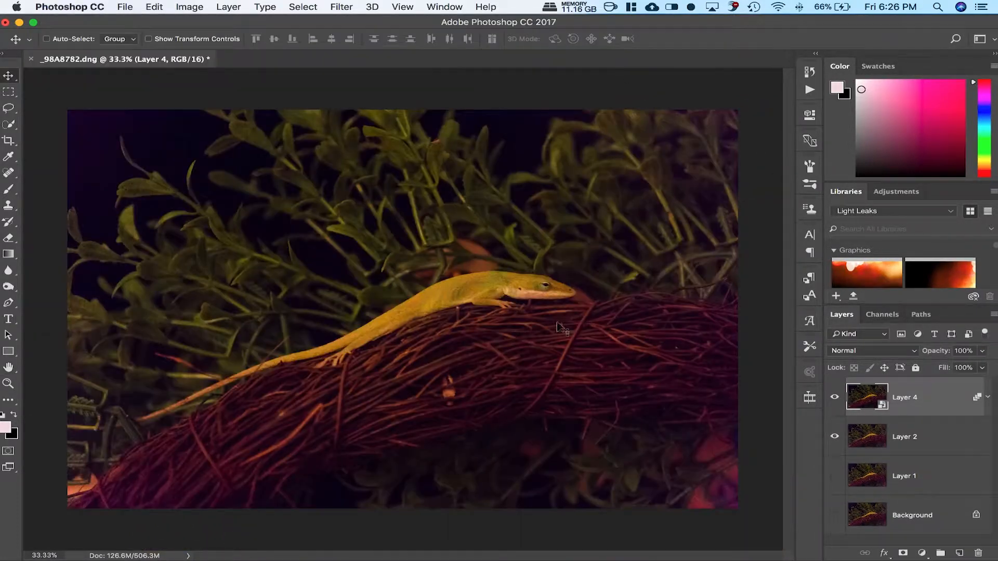
Step: Hide Layer 4, show Layer 1, and auto-align Layer 2 and Layer 1 using the Auto projection
{"action": "left_click", "coordinate": [836, 399]}
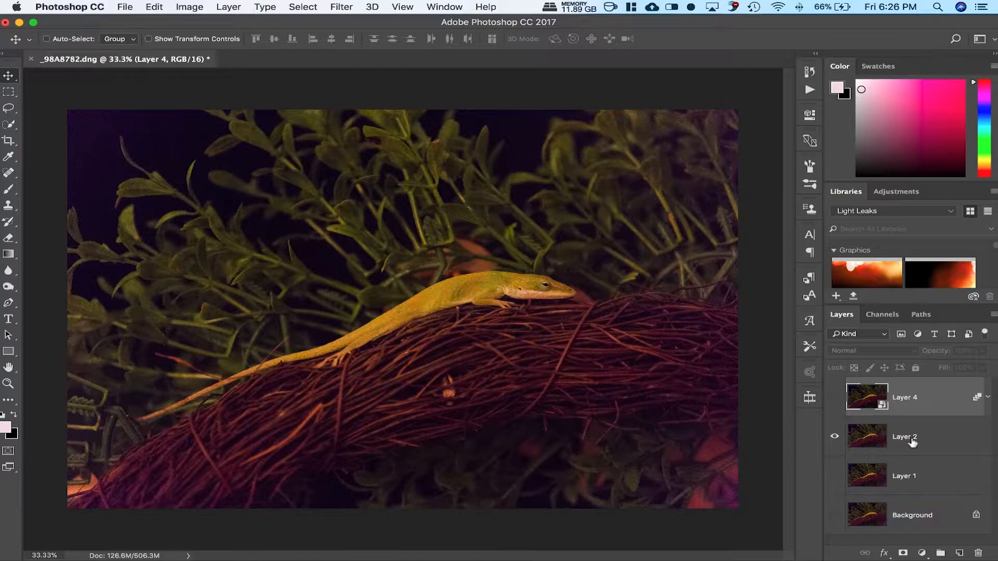
{"action": "left_click", "coordinate": [919, 449]}
{"action": "left_click", "coordinate": [835, 476]}
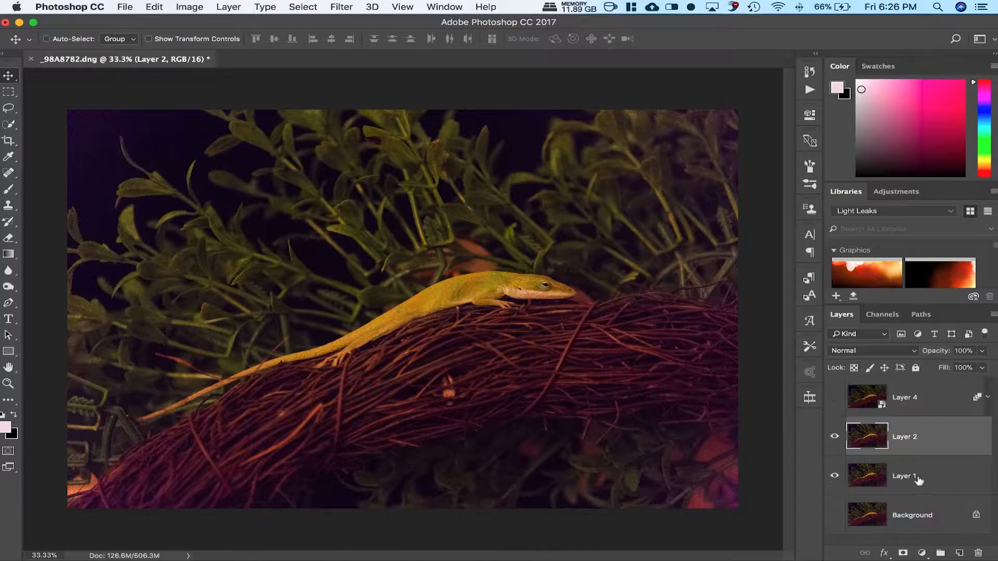
{"action": "left_click", "coordinate": [940, 476], "text": "shift"}
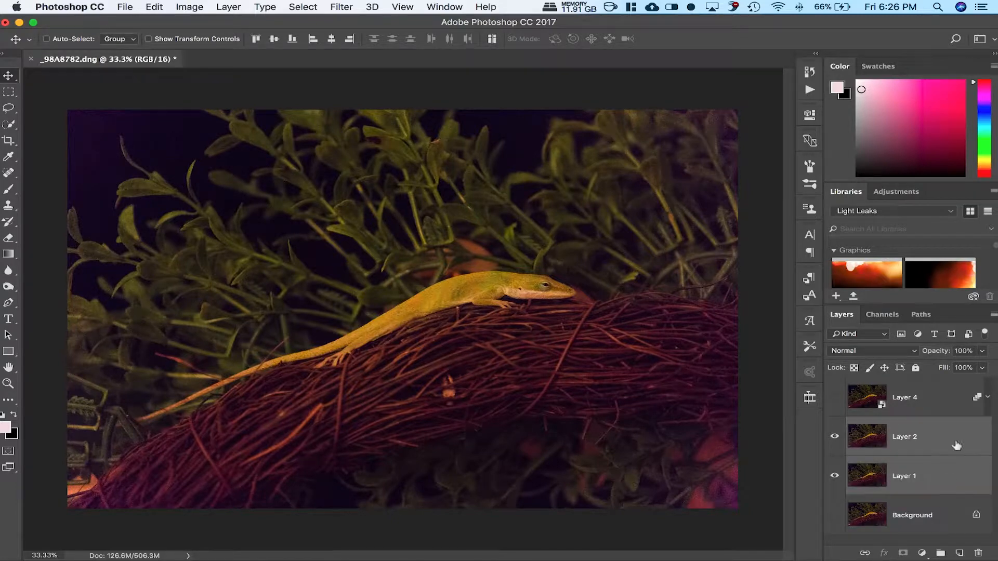
{"action": "left_click", "coordinate": [155, 8]}
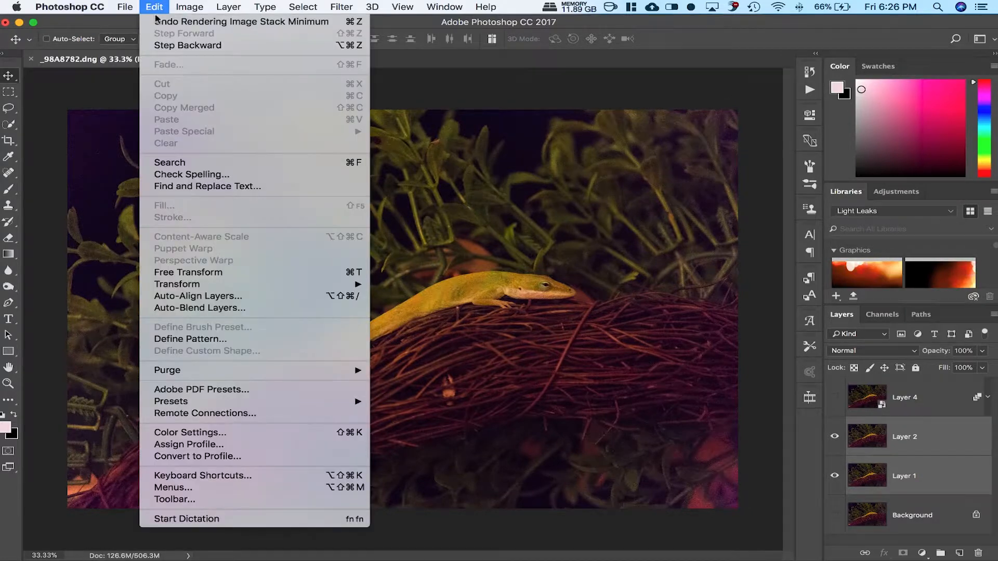
{"action": "left_click", "coordinate": [218, 295]}
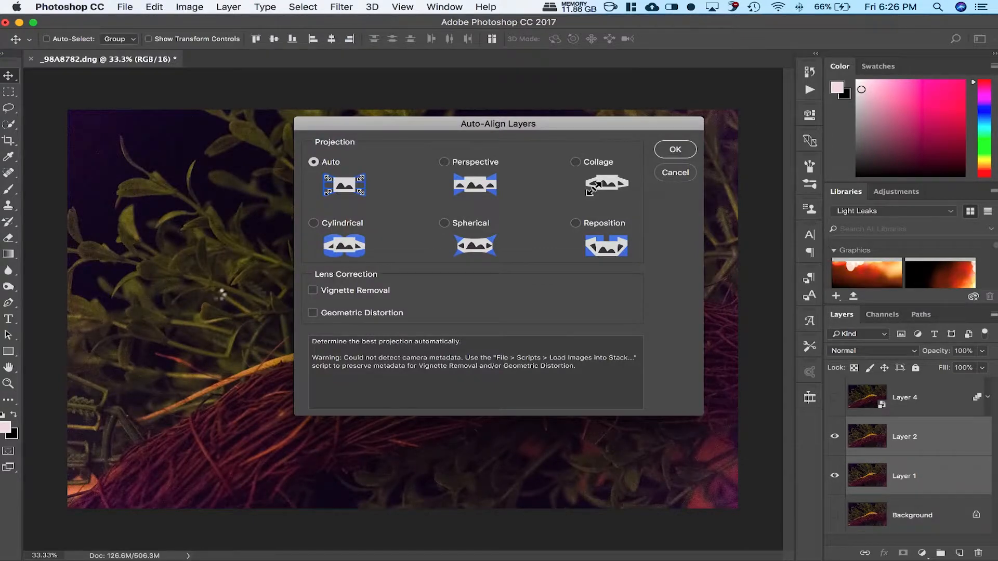
{"action": "key", "text": "Return"}
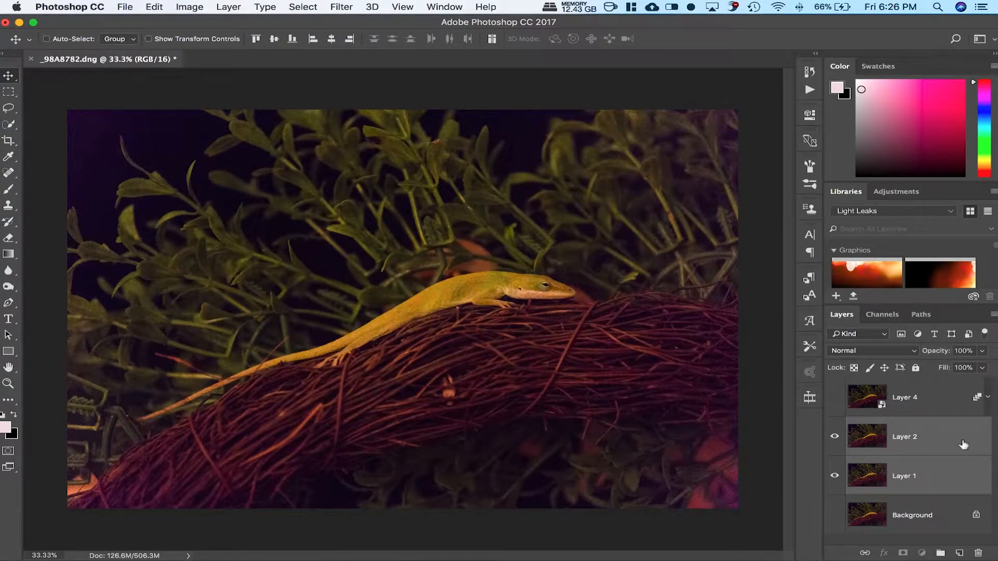
Step: Start a Surface Blur on Layer 2 alone and set its radius to 16 pixels
{"action": "left_click", "coordinate": [949, 483]}
{"action": "left_click", "coordinate": [959, 443]}
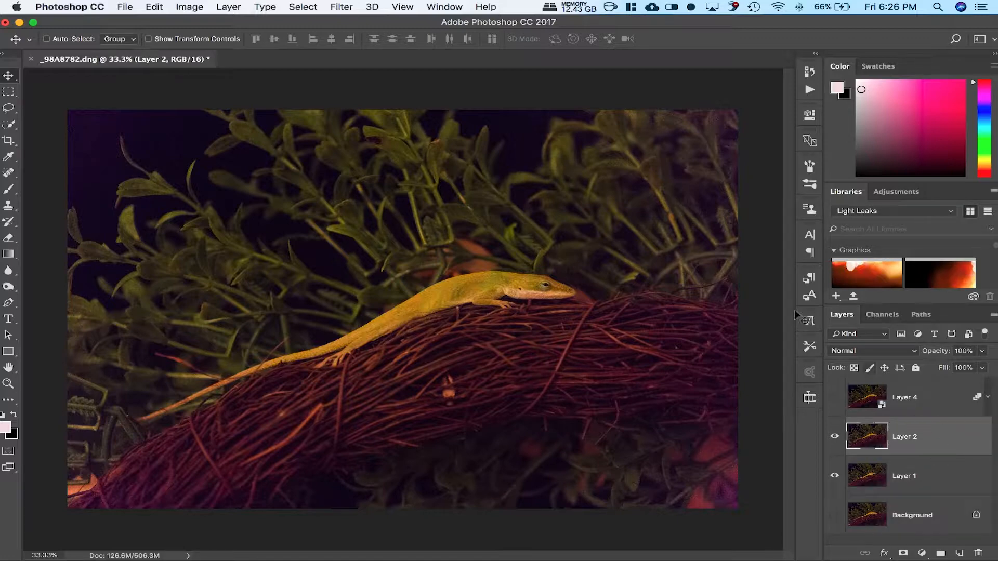
{"action": "left_click", "coordinate": [340, 7]}
{"action": "mouse_move", "coordinate": [433, 174]}
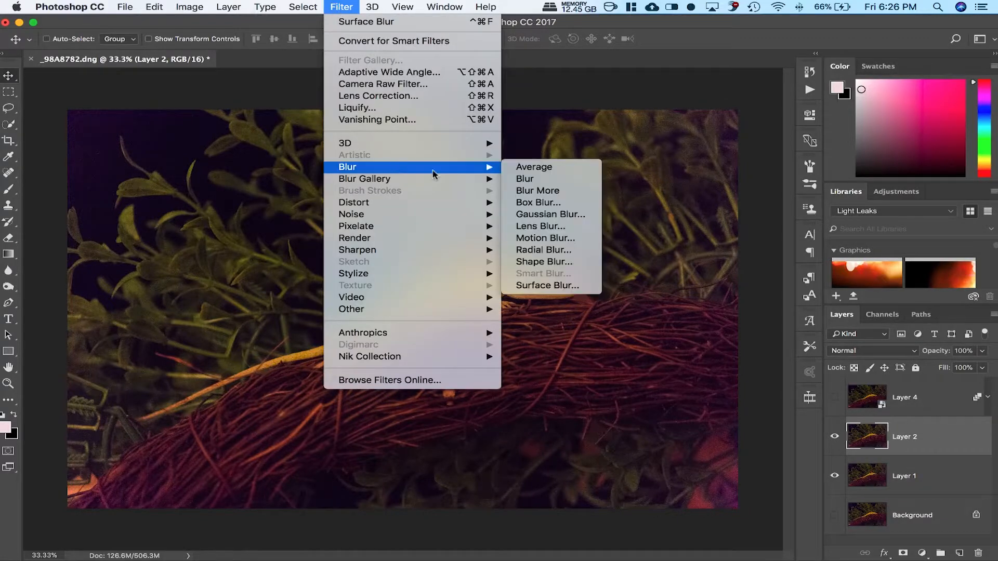
{"action": "left_click", "coordinate": [564, 285]}
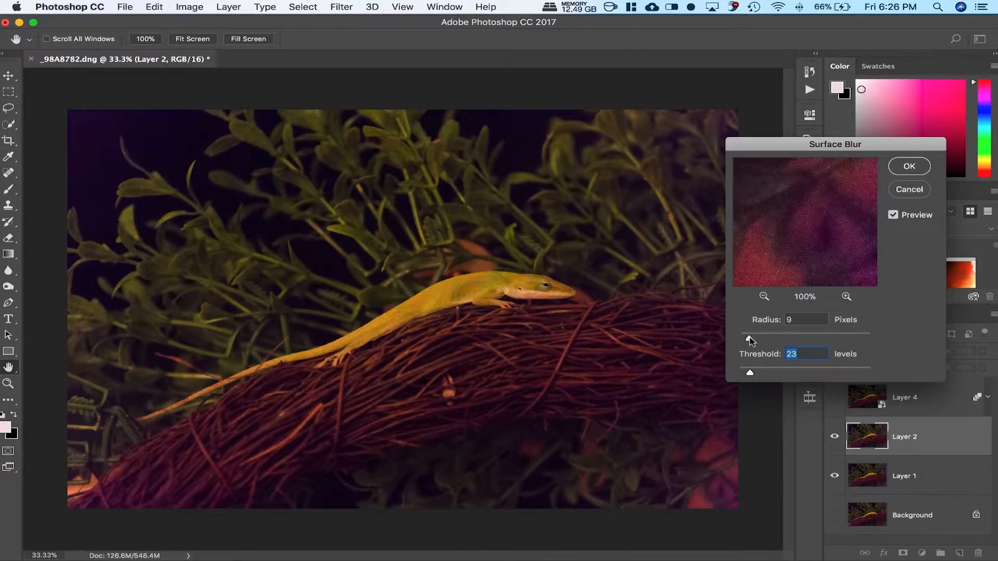
{"action": "left_click_drag", "start_coordinate": [750, 340], "coordinate": [760, 338]}
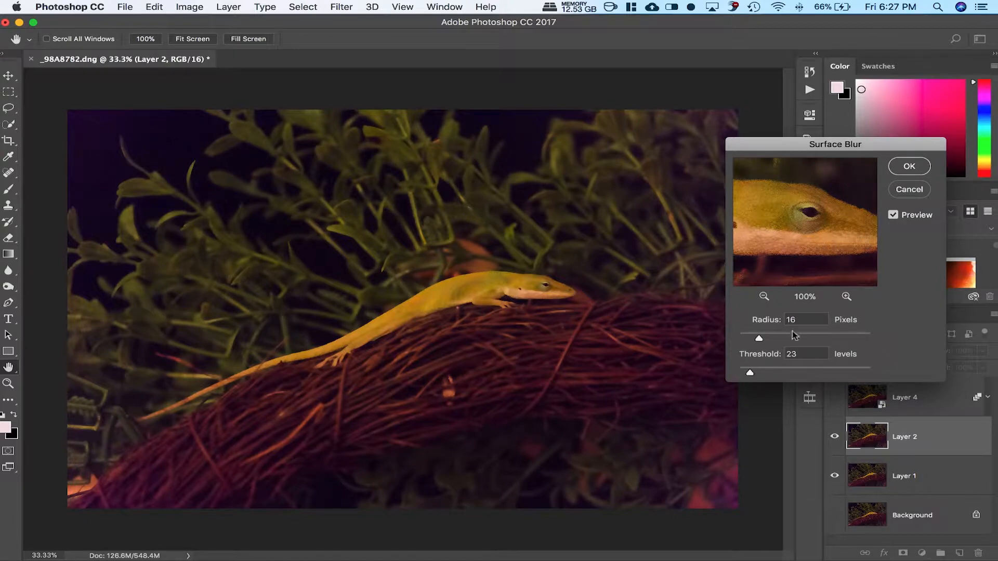
Step: Compare the photo with and without the blur preview, inspect it at 100% zoom, and apply the Surface Blur to Layer 2
{"action": "left_click", "coordinate": [894, 216]}
{"action": "left_click", "coordinate": [894, 216]}
{"action": "left_click", "coordinate": [893, 214]}
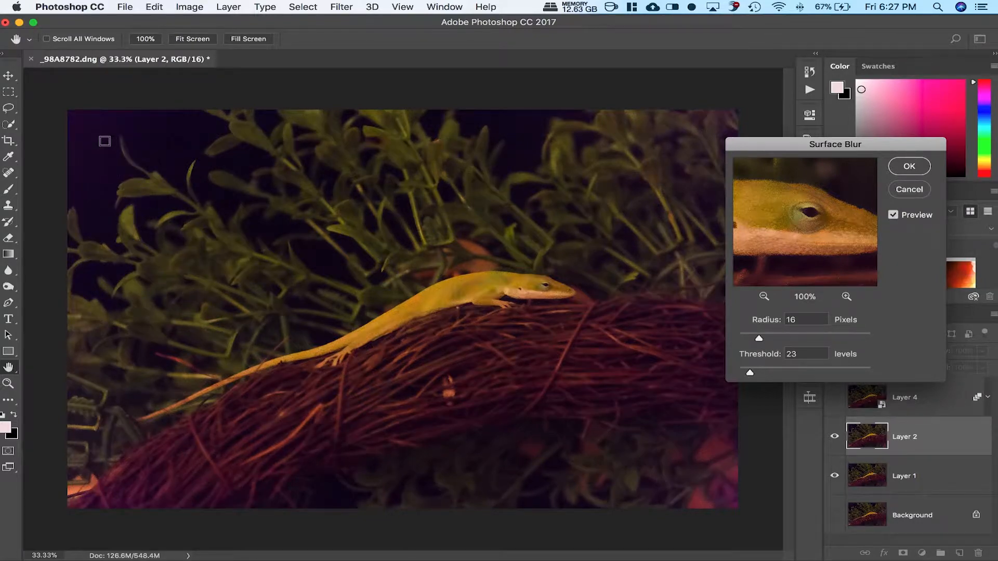
{"action": "key", "text": "super+plus"}
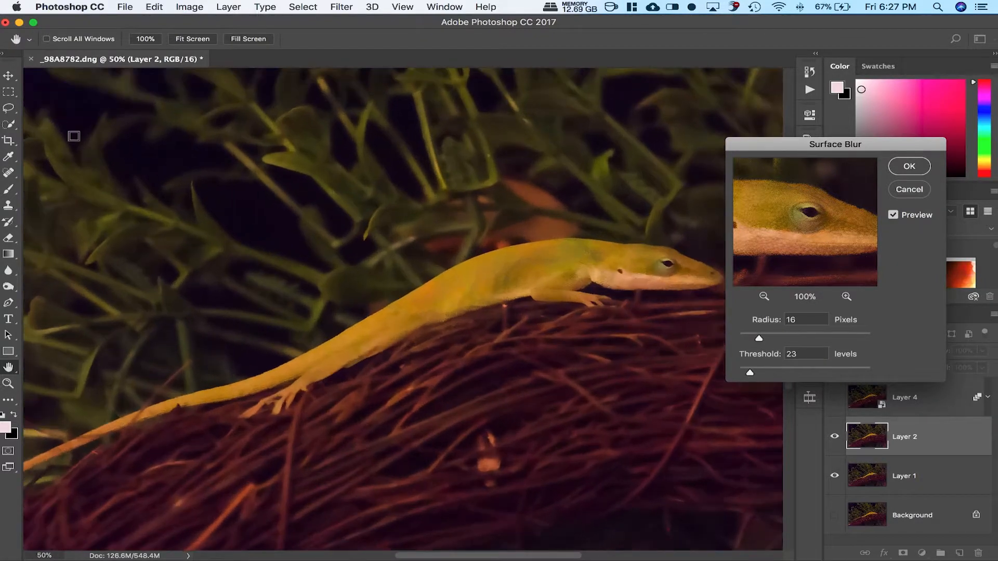
{"action": "key", "text": "super+plus"}
{"action": "key", "text": "super+plus"}
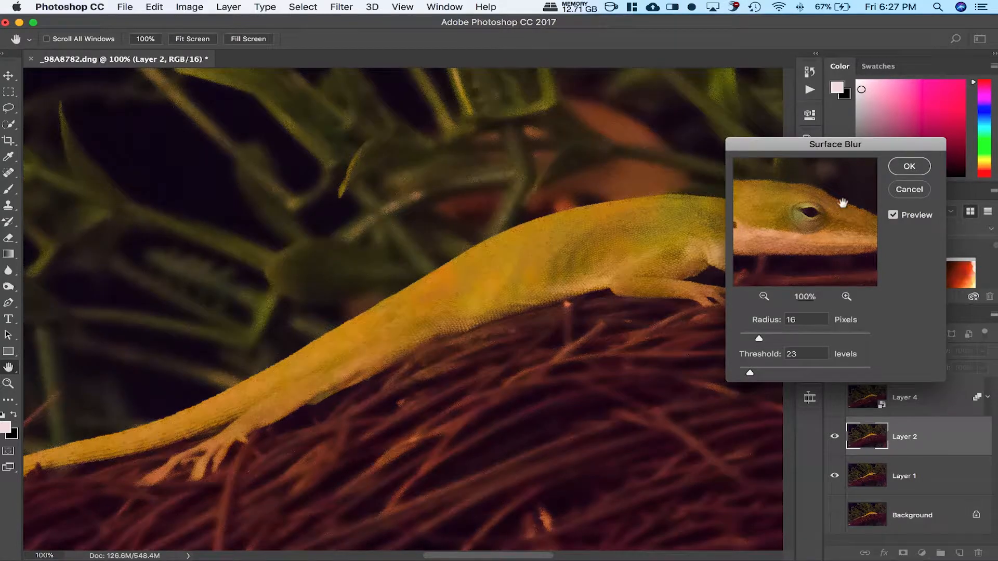
{"action": "left_click", "coordinate": [909, 165]}
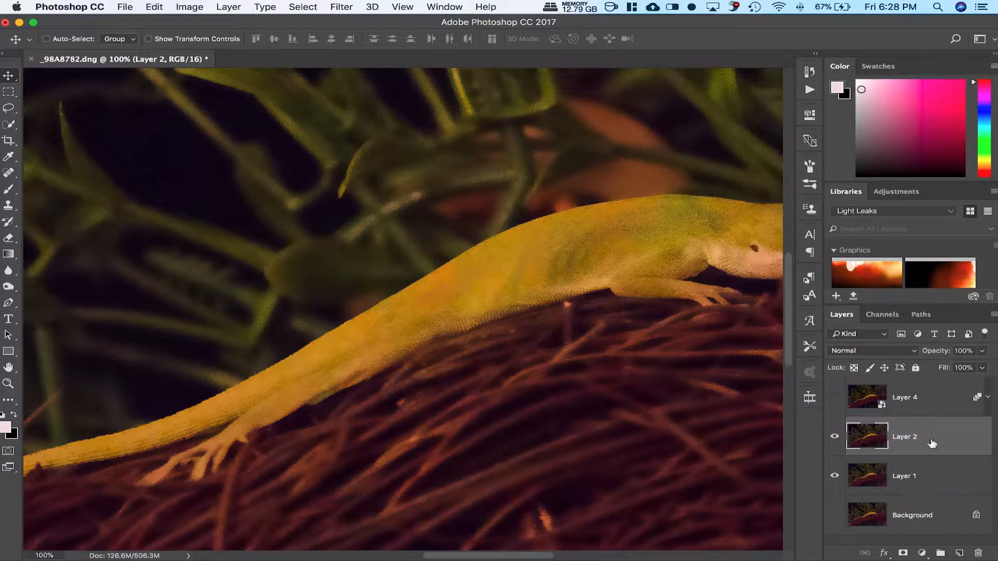
Step: Convert Layer 2 and Layer 1 together into a single smart object for smart filters
{"action": "left_click", "coordinate": [931, 476]}
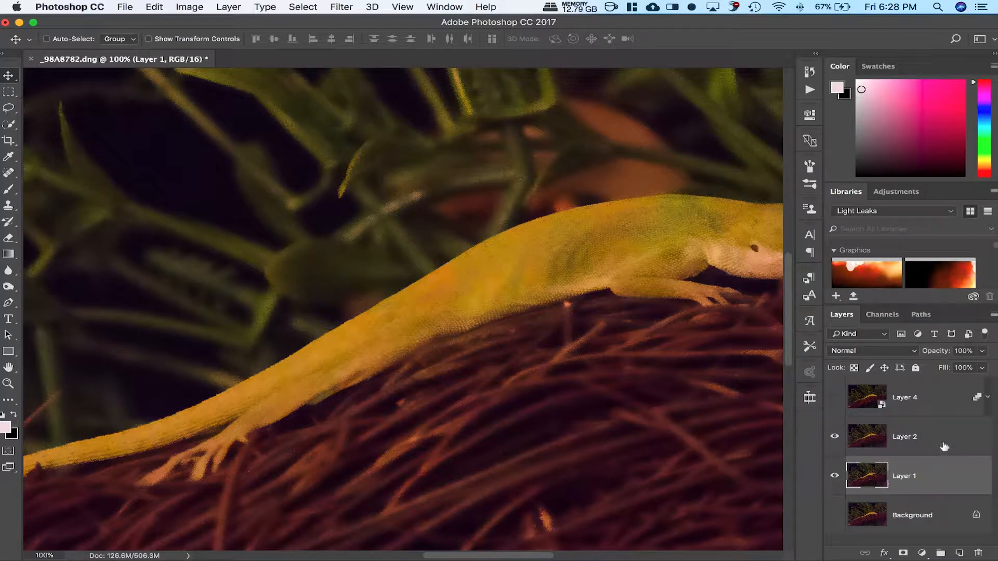
{"action": "left_click", "coordinate": [944, 445]}
{"action": "left_click", "coordinate": [950, 467], "text": "shift"}
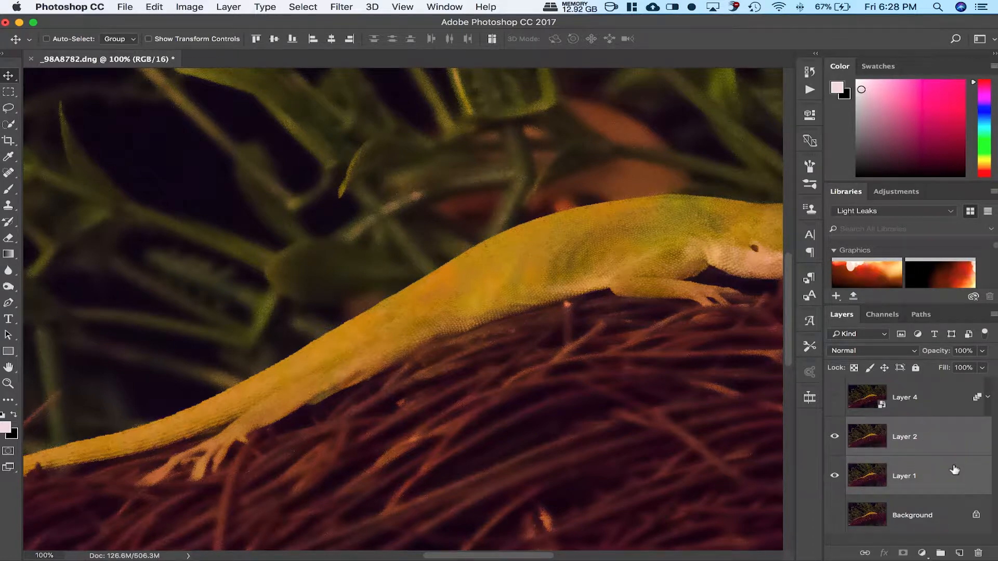
{"action": "left_click", "coordinate": [349, 6]}
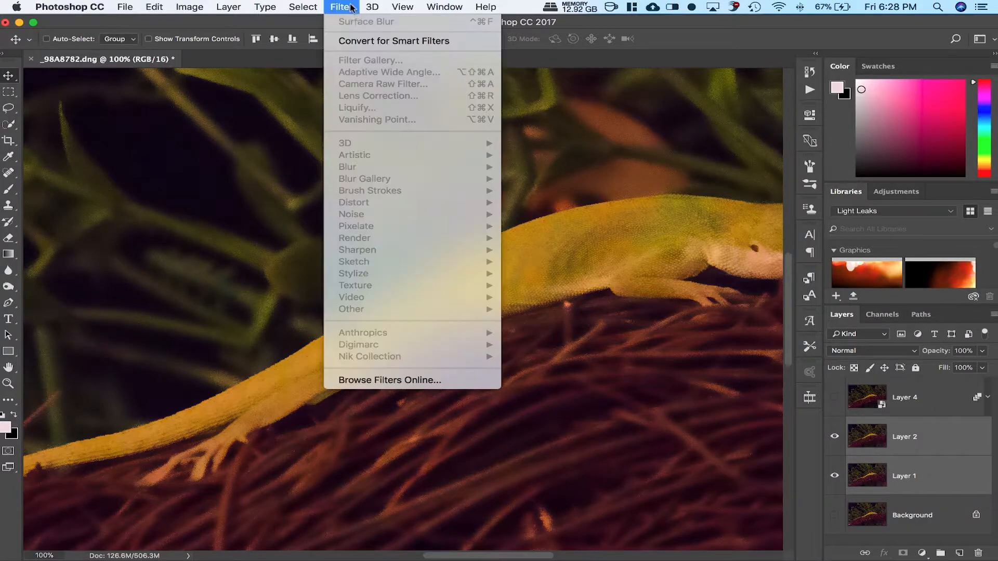
{"action": "left_click", "coordinate": [364, 39]}
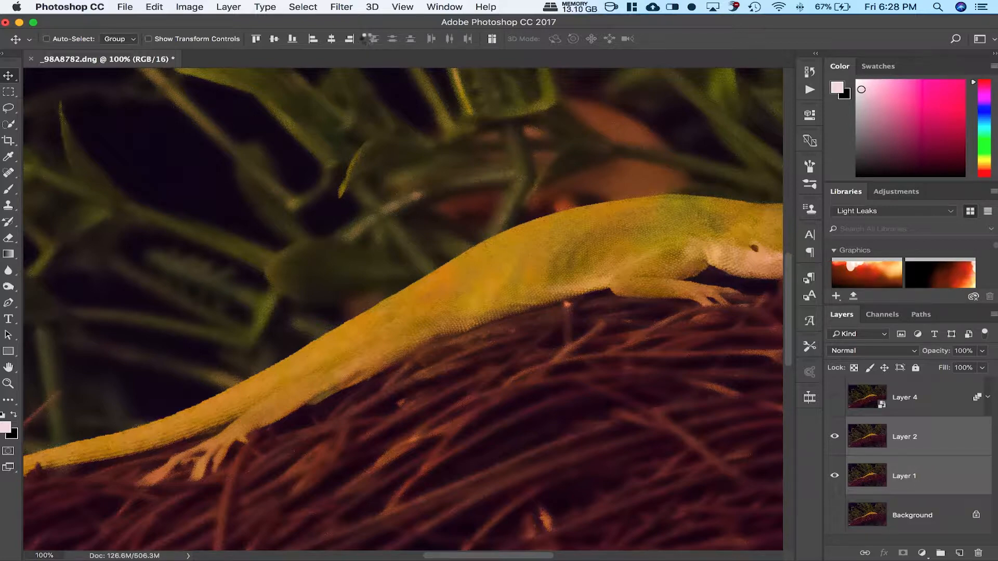
Step: Set the stack mode of the Layer 2 smart object to Minimum
{"action": "key", "text": "super+minus"}
{"action": "key", "text": "super+minus"}
{"action": "key", "text": "super+minus"}
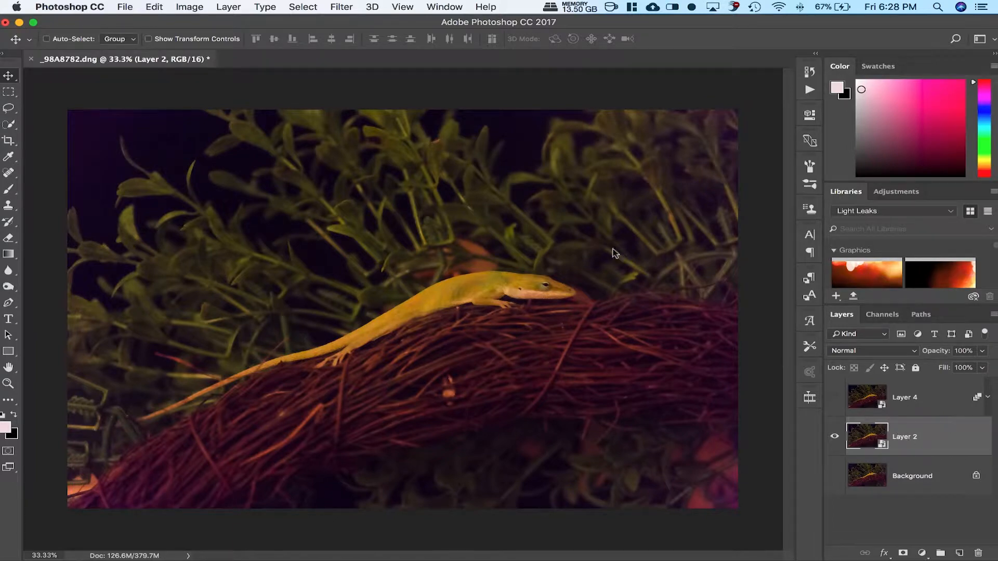
{"action": "left_click", "coordinate": [229, 7]}
{"action": "mouse_move", "coordinate": [328, 250]}
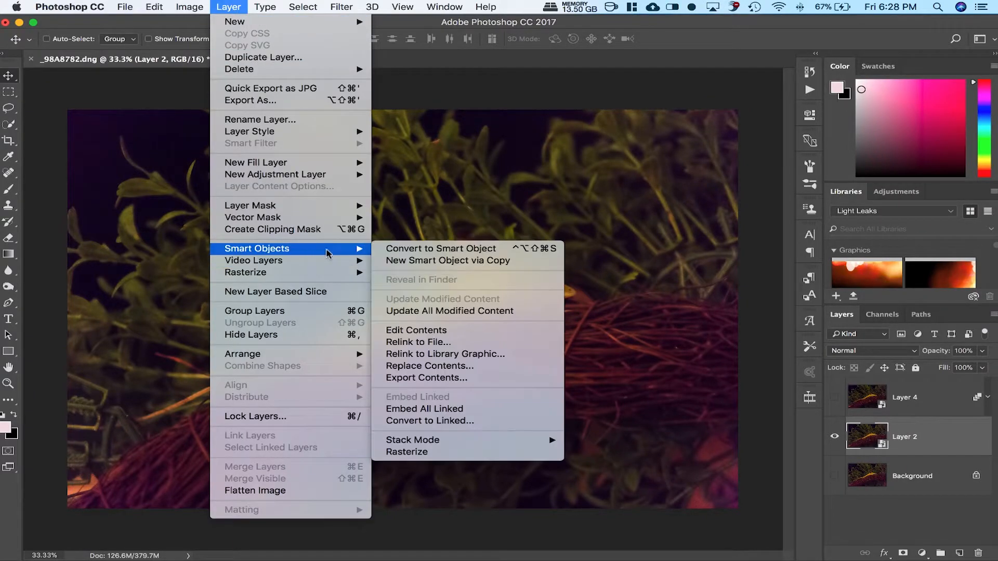
{"action": "mouse_move", "coordinate": [476, 441]}
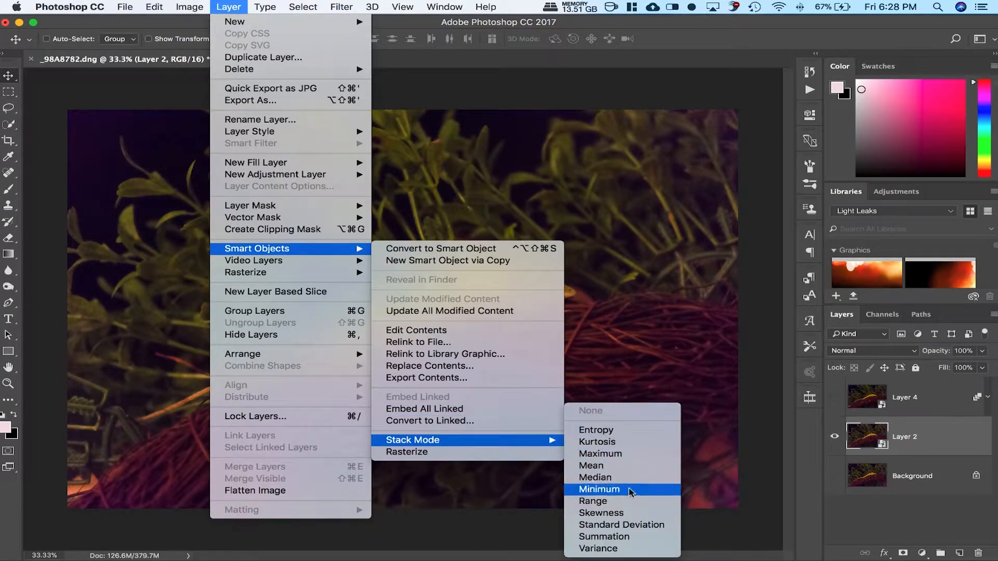
{"action": "left_click", "coordinate": [600, 490]}
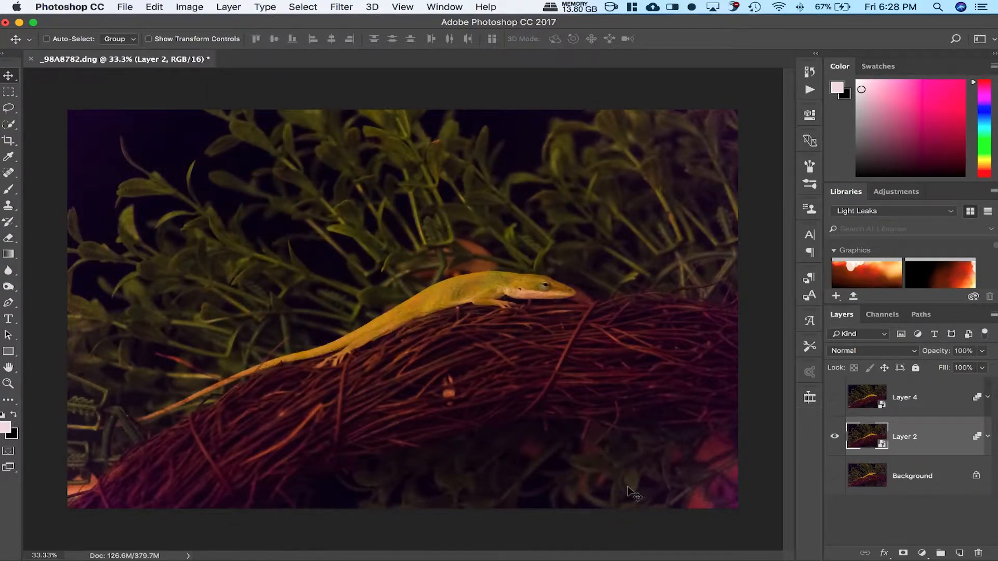
Step: Compare the Layer 2 smart object with the Background on the lizard at 100% zoom by toggling Layer 2's visibility
{"action": "key", "text": "super+equal"}
{"action": "key", "text": "super+equal"}
{"action": "key", "text": "super+equal"}
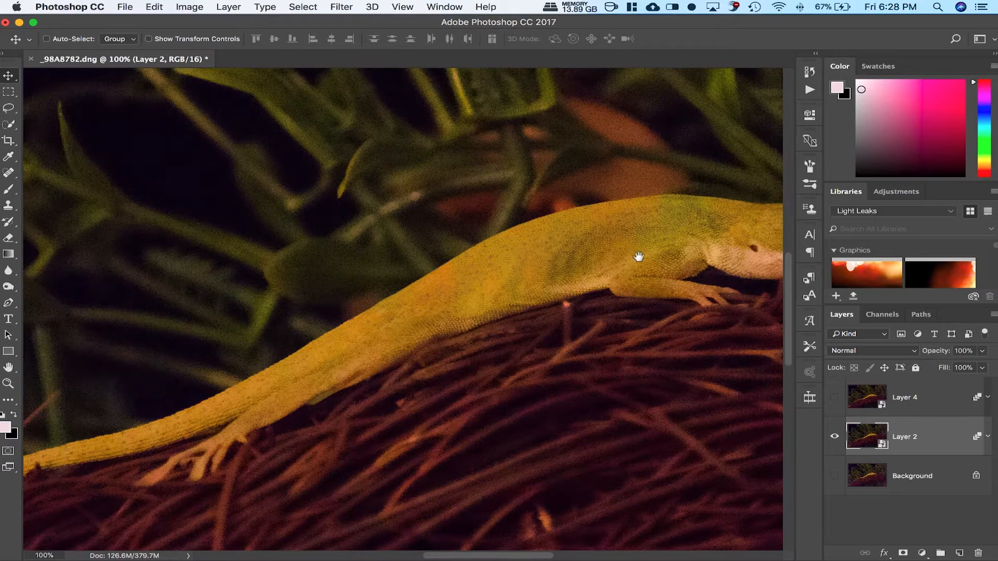
{"action": "left_click_drag", "start_coordinate": [640, 257], "coordinate": [468, 284]}
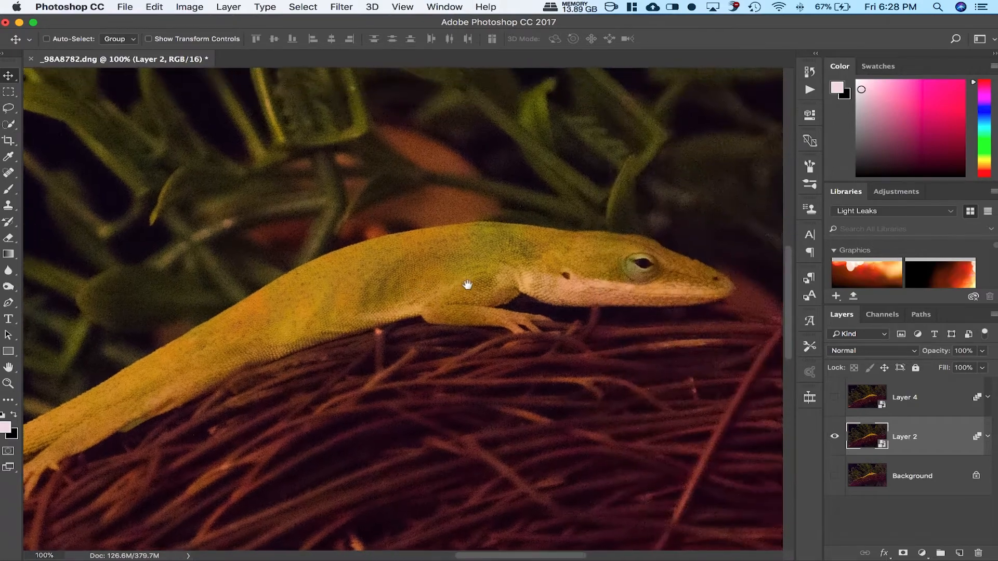
{"action": "left_click", "coordinate": [836, 438]}
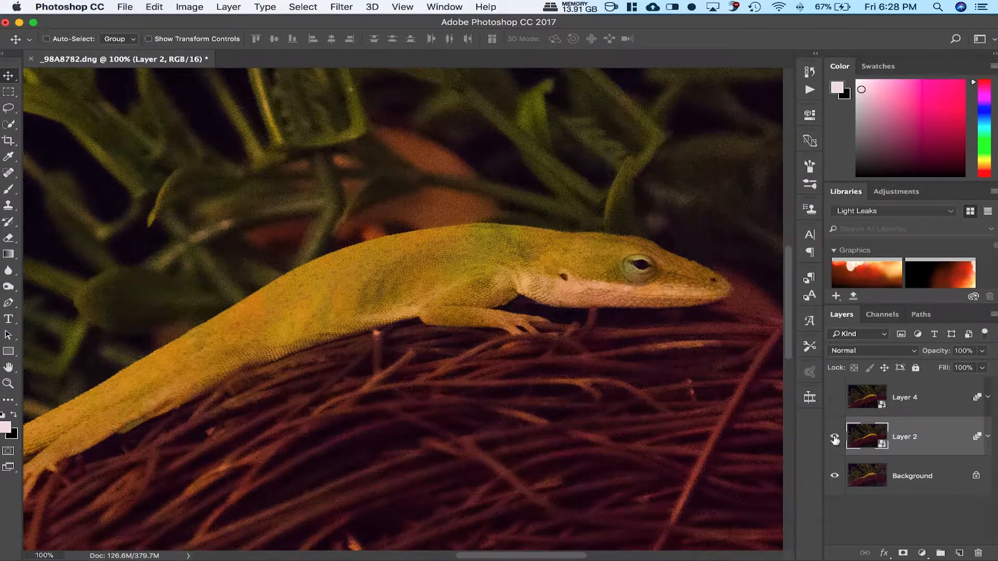
{"action": "left_click", "coordinate": [835, 438]}
{"action": "left_click", "coordinate": [835, 438]}
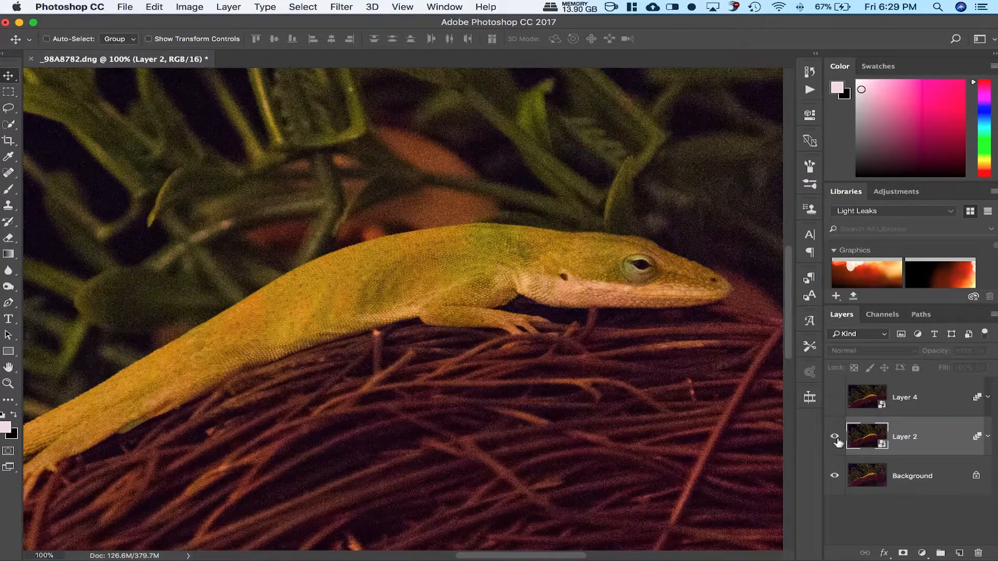
{"action": "left_click", "coordinate": [836, 438]}
Step: Compare Layer 2 with the Background in the dark foliage near the photo's upper-left corner, then return to the whole-photo view
{"action": "left_click_drag", "start_coordinate": [166, 163], "coordinate": [546, 341]}
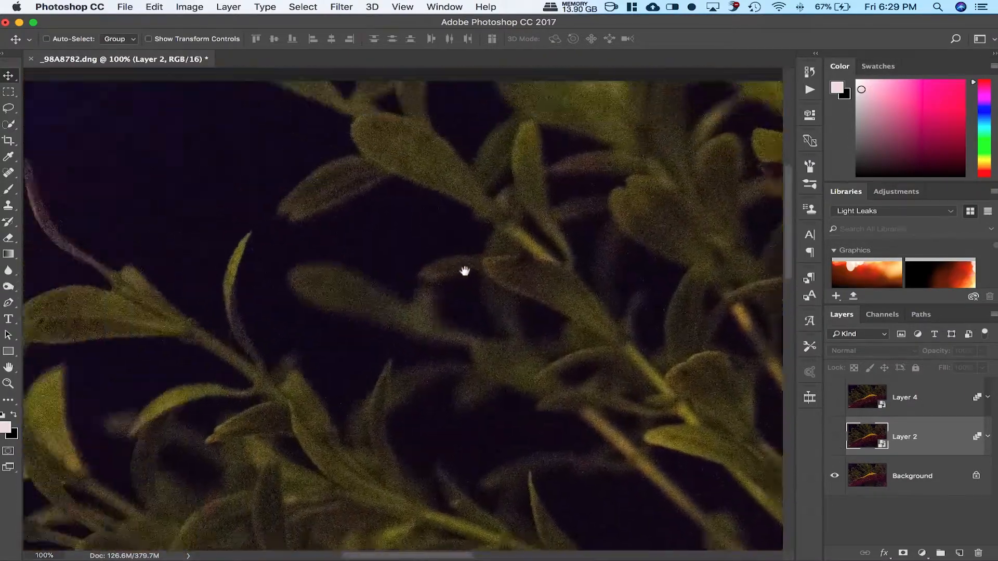
{"action": "left_click", "coordinate": [835, 438]}
{"action": "left_click", "coordinate": [836, 439]}
{"action": "left_click", "coordinate": [835, 438]}
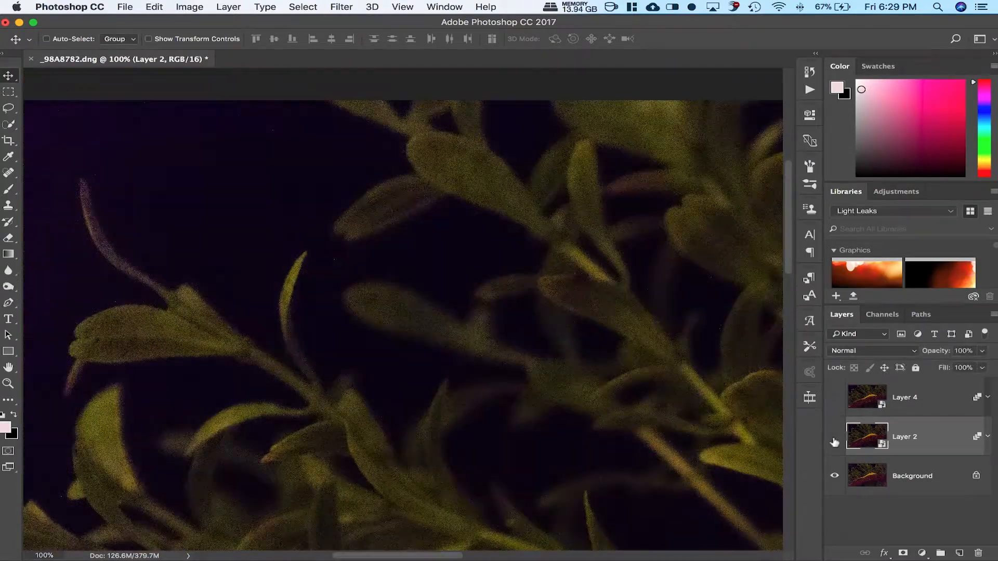
{"action": "left_click", "coordinate": [835, 438]}
{"action": "key", "text": "super+minus"}
{"action": "key", "text": "super+minus"}
{"action": "key", "text": "super+minus"}
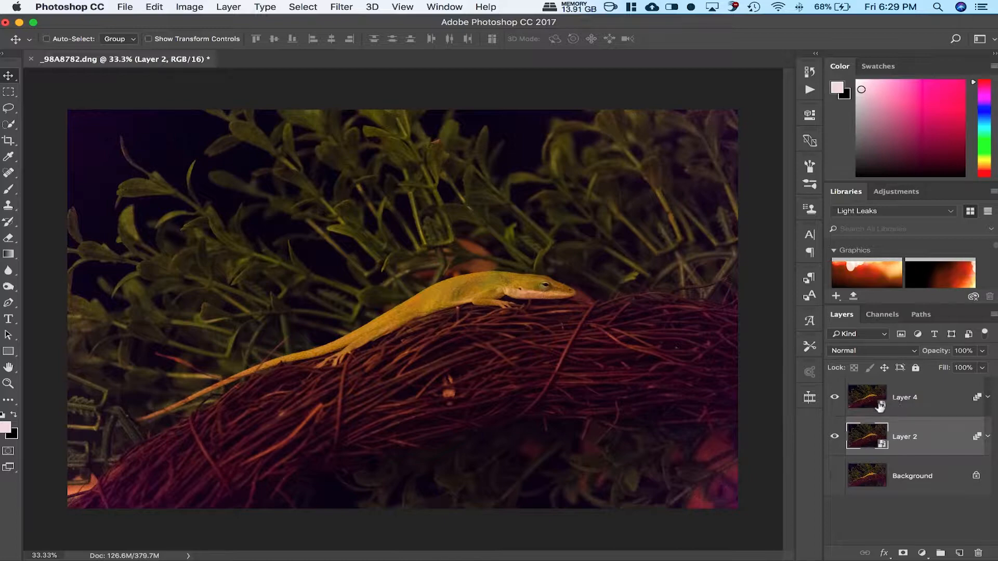
Step: Convert Layer 4 and Layer 2 together into a single smart object
{"action": "left_click", "coordinate": [911, 400], "text": "shift"}
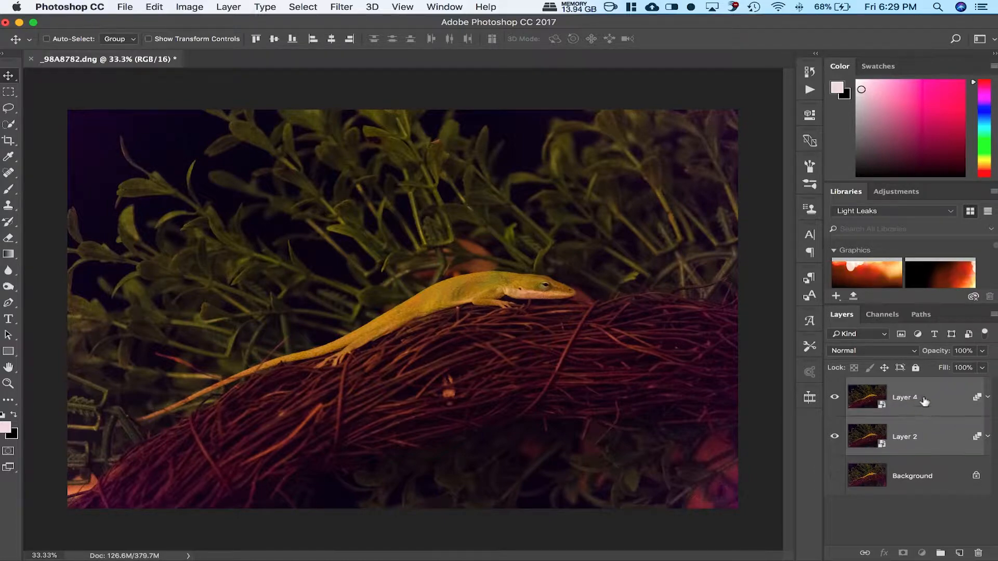
{"action": "left_click", "coordinate": [228, 6]}
{"action": "mouse_move", "coordinate": [284, 248]}
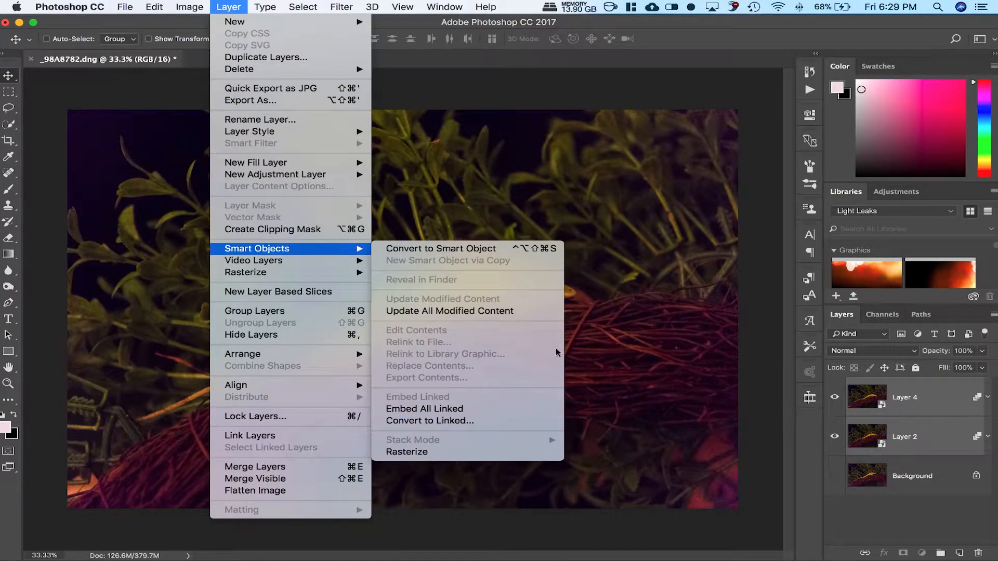
{"action": "left_click", "coordinate": [444, 249]}
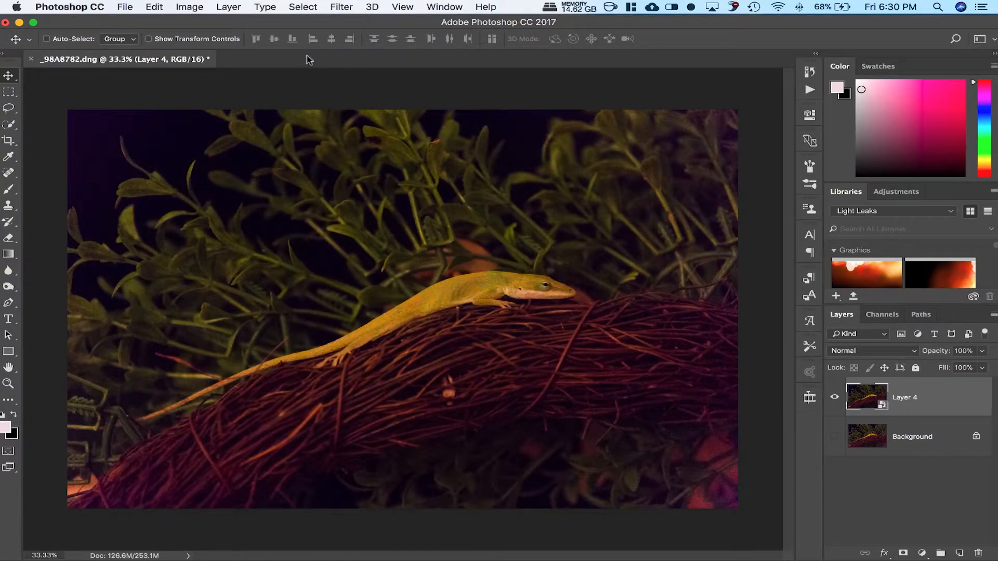
Step: Set the stack mode of the Layer 4 smart object to Mean
{"action": "left_click", "coordinate": [228, 7]}
{"action": "mouse_move", "coordinate": [257, 249]}
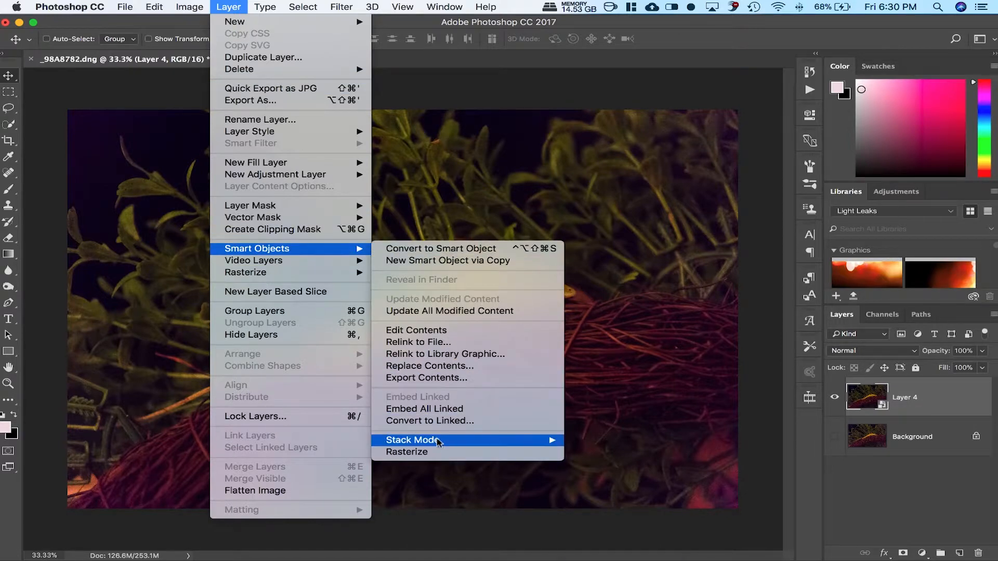
{"action": "mouse_move", "coordinate": [442, 440]}
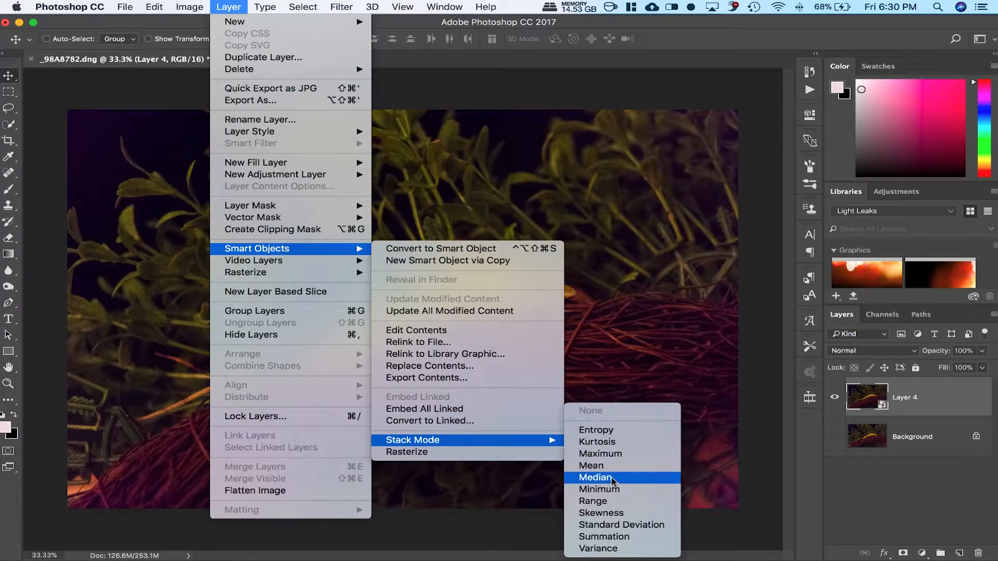
{"action": "left_click", "coordinate": [593, 466]}
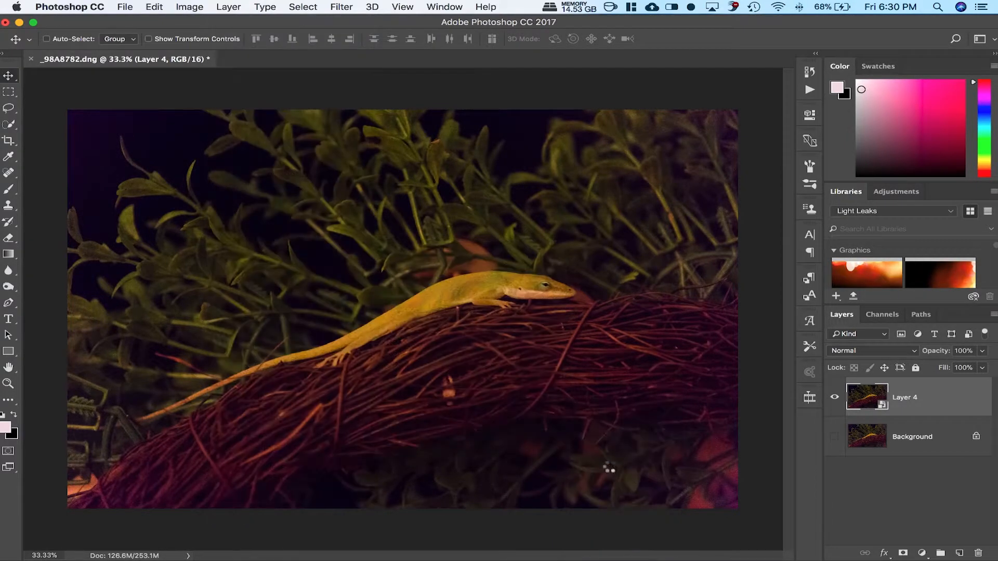
Step: Show the Background and compare it with the Layer 4 smart object by toggling Layer 4's visibility
{"action": "left_click", "coordinate": [838, 437]}
{"action": "left_click", "coordinate": [835, 400]}
{"action": "left_click", "coordinate": [835, 399]}
{"action": "left_click", "coordinate": [835, 399]}
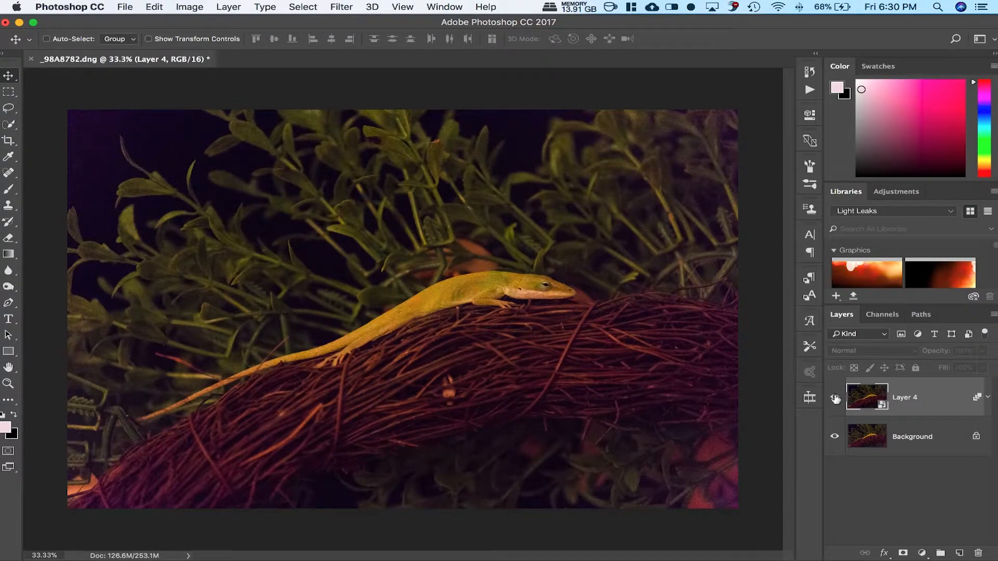
{"action": "left_click", "coordinate": [836, 399]}
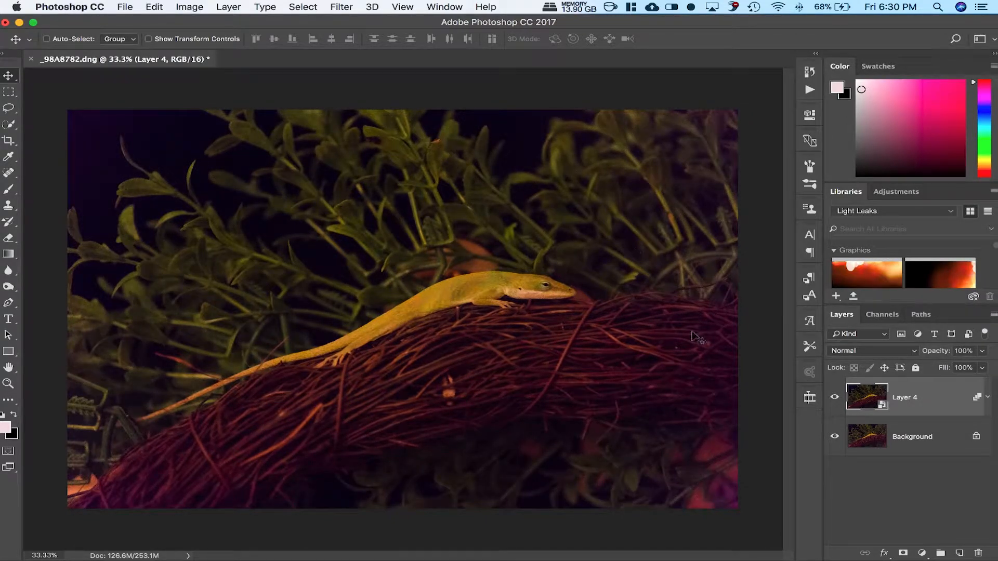
{"action": "left_click", "coordinate": [835, 400]}
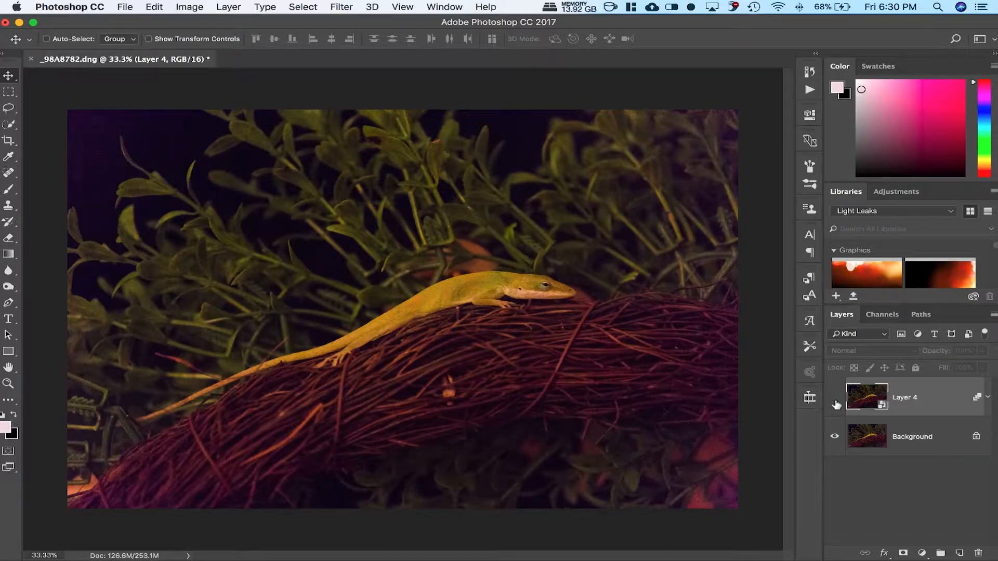
{"action": "left_click", "coordinate": [836, 399]}
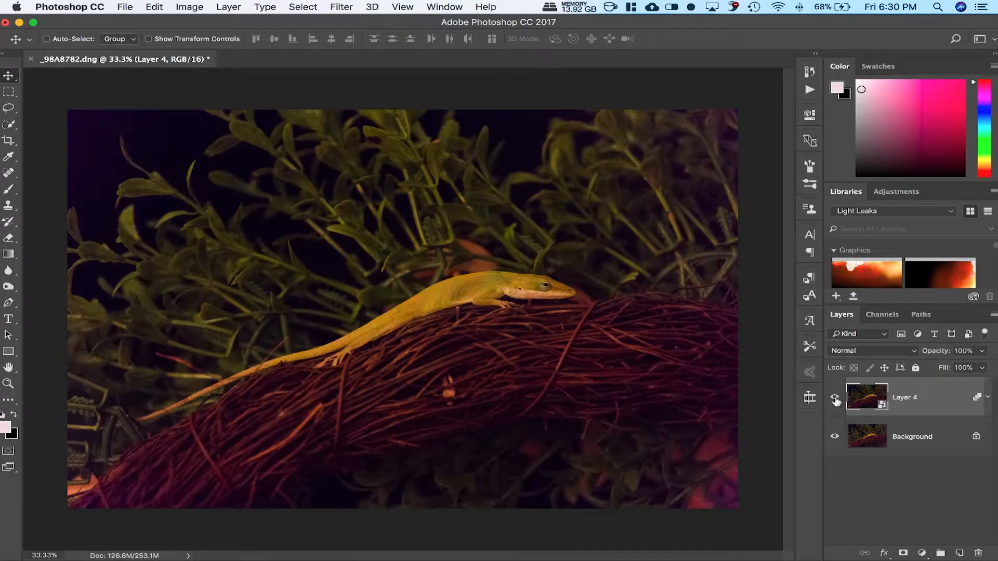
{"action": "left_click", "coordinate": [835, 399]}
{"action": "left_click", "coordinate": [835, 399]}
{"action": "left_click", "coordinate": [835, 400]}
{"action": "left_click", "coordinate": [836, 399]}
{"action": "left_click", "coordinate": [835, 399]}
Step: Change the stack mode of the Layer 4 smart object to Minimum
{"action": "left_click", "coordinate": [229, 7]}
{"action": "mouse_move", "coordinate": [285, 250]}
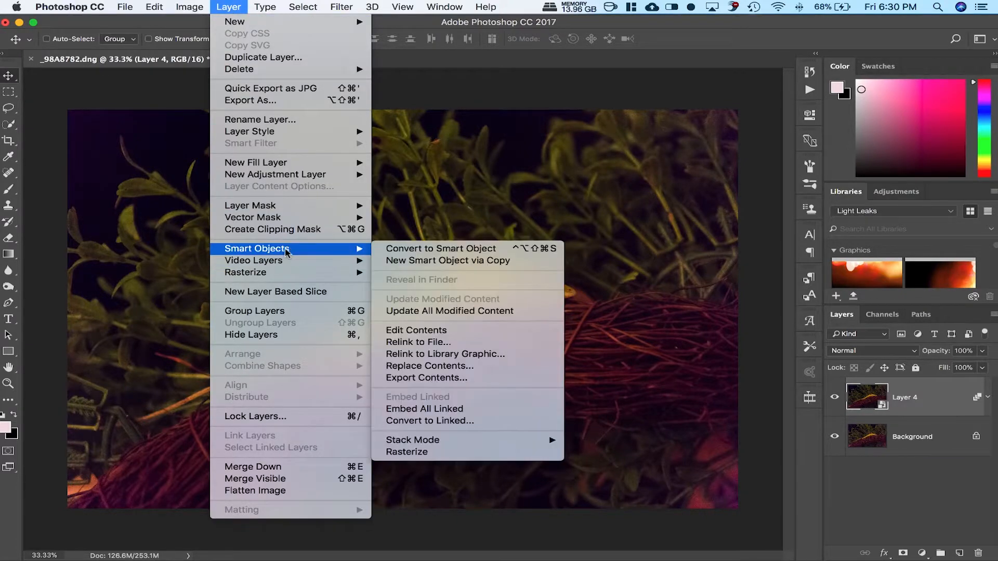
{"action": "mouse_move", "coordinate": [464, 440]}
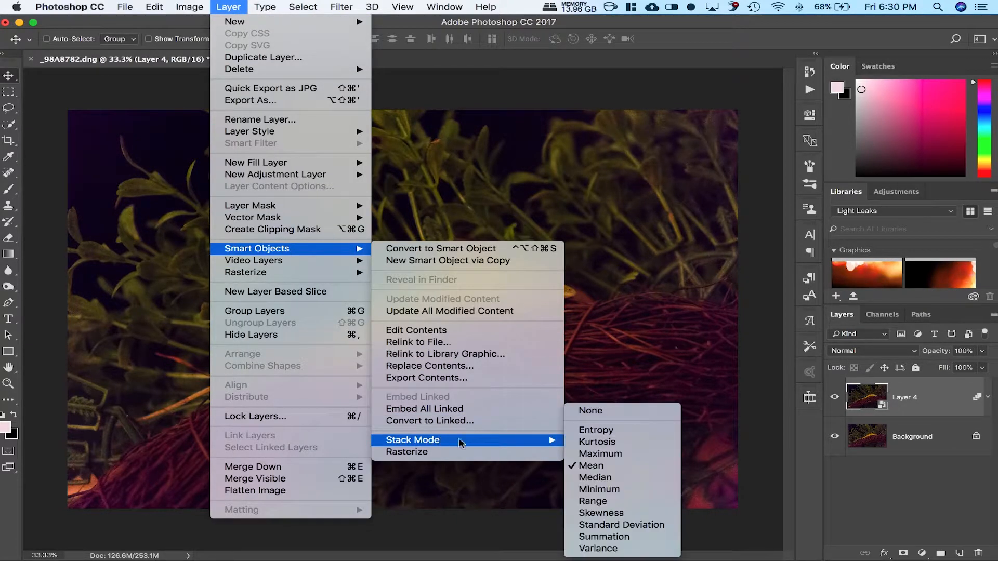
{"action": "left_click", "coordinate": [617, 487]}
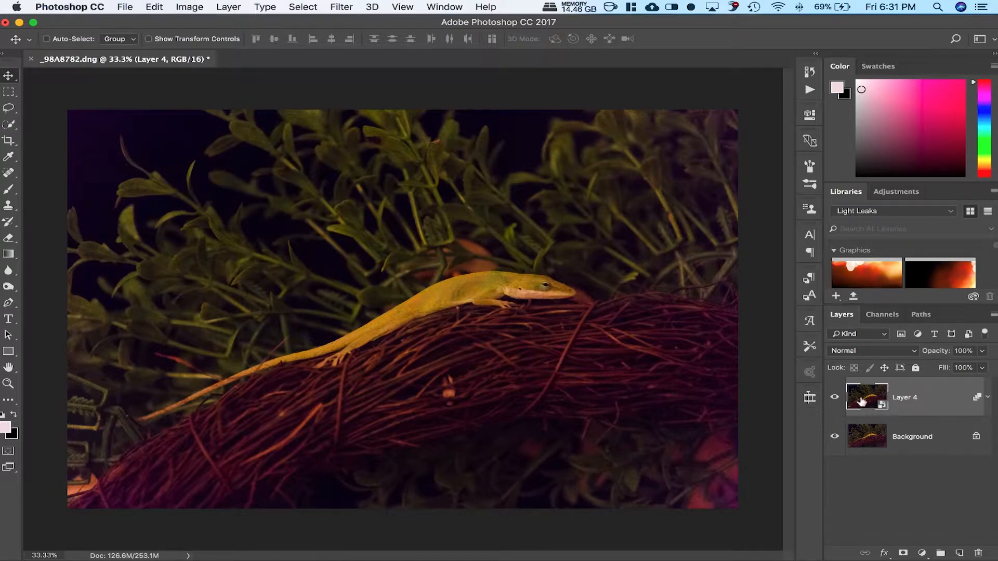
Step: Duplicate the Background layer and move the copy above Layer 4
{"action": "left_click", "coordinate": [936, 447]}
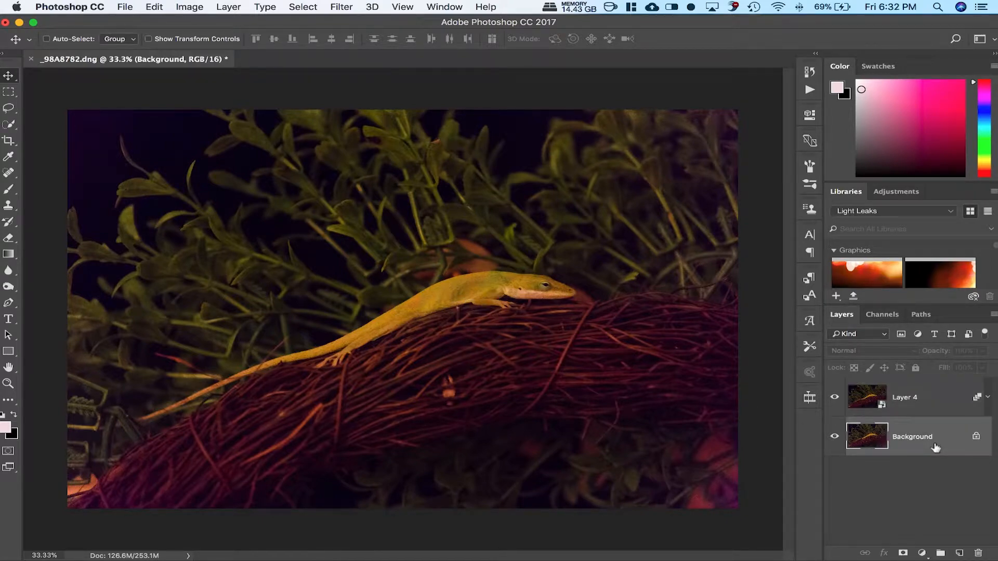
{"action": "key", "text": "super+j"}
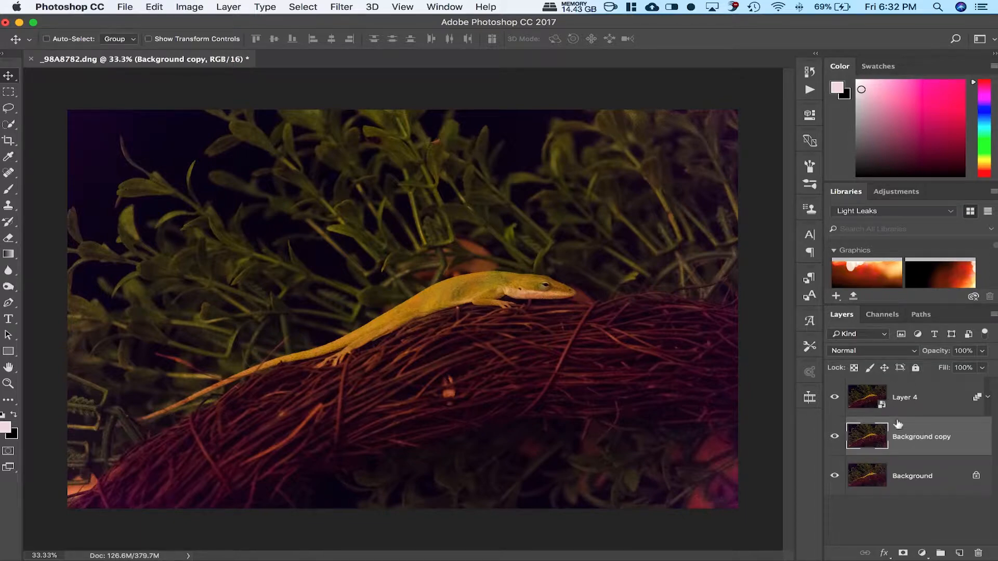
{"action": "left_click_drag", "start_coordinate": [917, 436], "coordinate": [922, 389]}
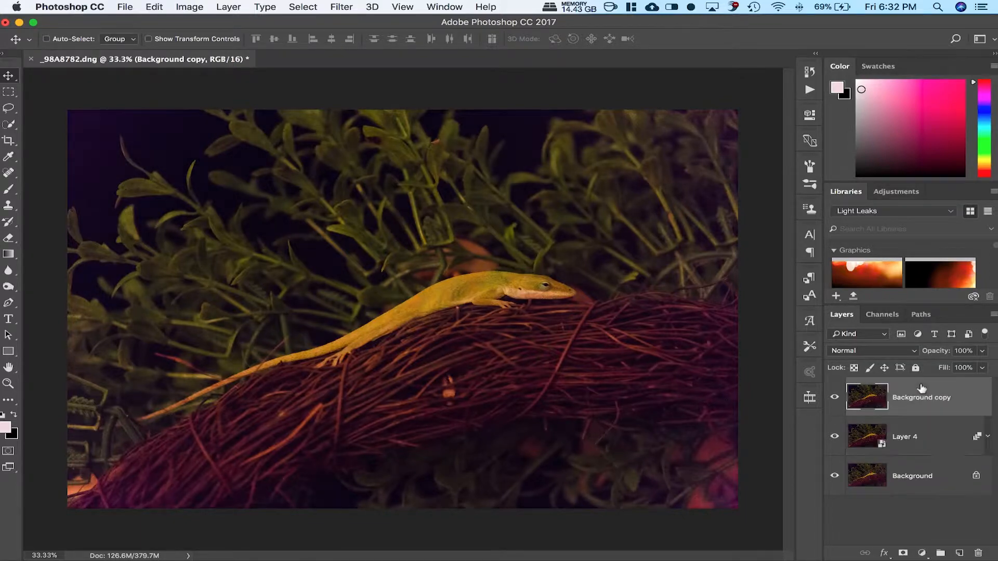
Step: Compare the Background copy with Layer 4 by toggling the copy's visibility
{"action": "left_click", "coordinate": [835, 396]}
{"action": "left_click", "coordinate": [836, 397]}
{"action": "left_click", "coordinate": [836, 397]}
{"action": "left_click", "coordinate": [836, 397]}
{"action": "left_click", "coordinate": [835, 398]}
{"action": "left_click", "coordinate": [836, 397]}
{"action": "left_click", "coordinate": [835, 398]}
{"action": "left_click", "coordinate": [836, 398]}
Step: Add a black layer mask to the Background copy and briefly view that layer alone to check the mask
{"action": "left_click", "coordinate": [903, 553], "text": "alt"}
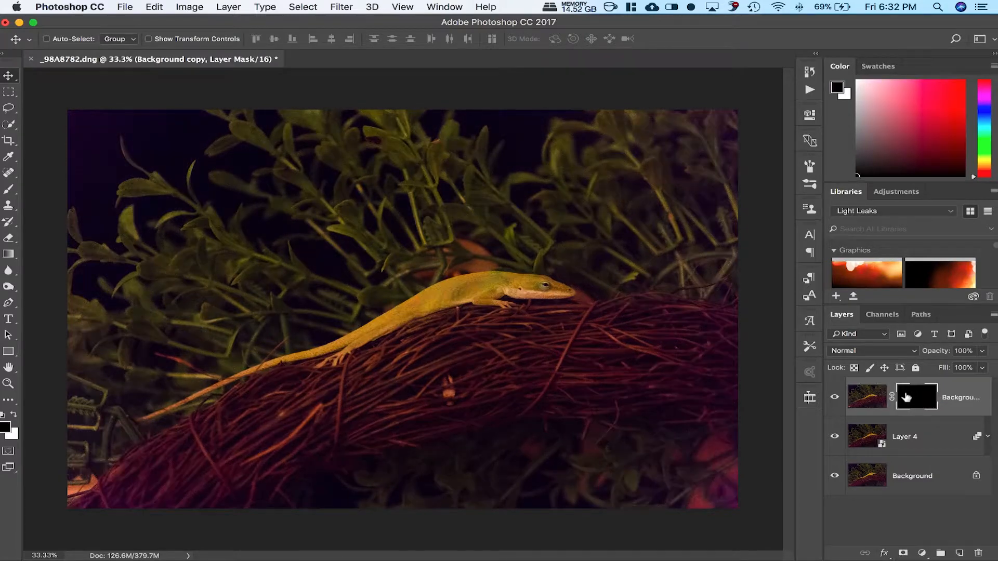
{"action": "left_click", "coordinate": [836, 397], "text": "alt"}
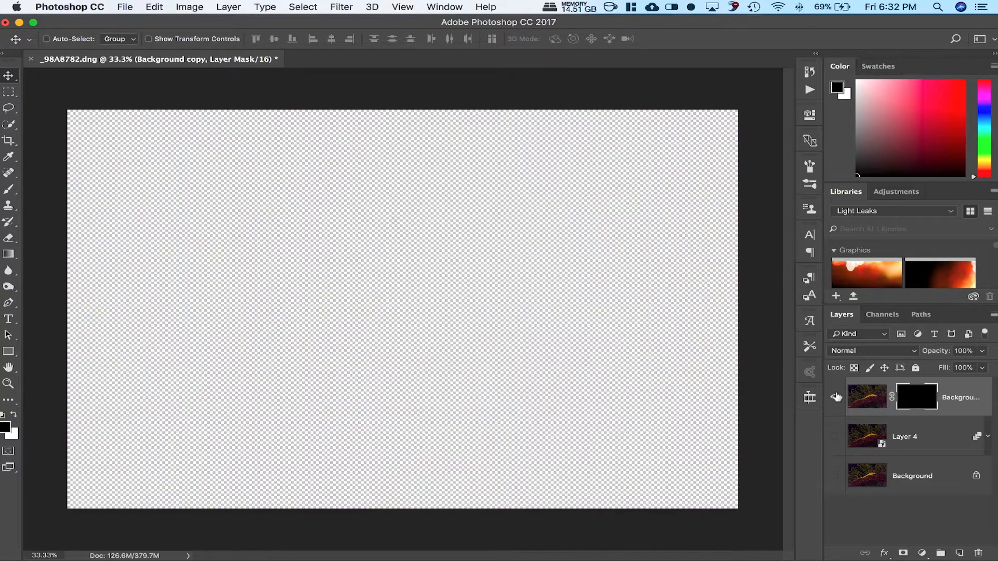
{"action": "left_click", "coordinate": [836, 398], "text": "alt"}
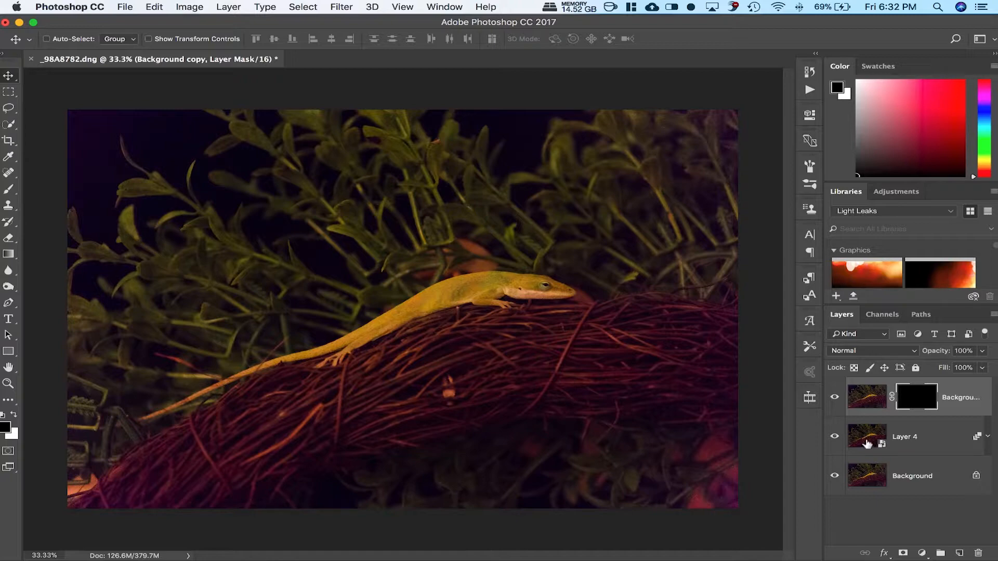
Step: Paint white on the Background copy's mask over the lizard's body, head and tail, enlarging the brush from size 30 to 45
{"action": "key", "text": "b"}
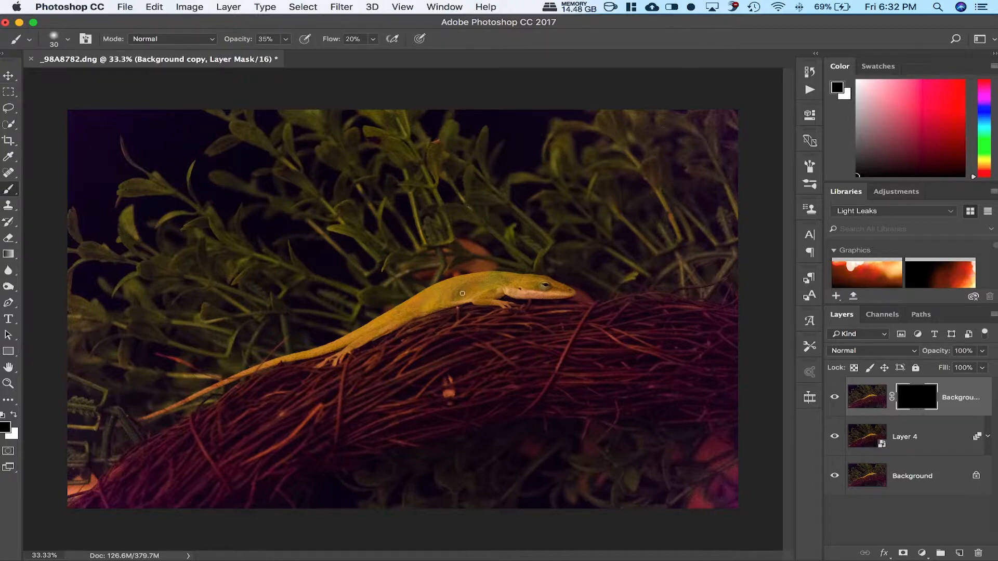
{"action": "key", "text": "x"}
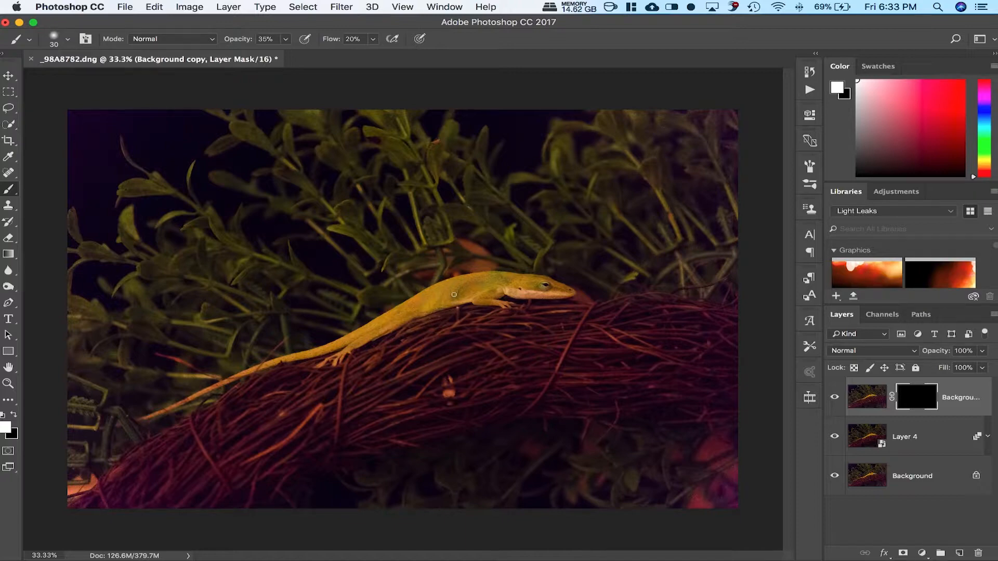
{"action": "left_click_drag", "start_coordinate": [454, 295], "coordinate": [461, 292]}
{"action": "left_click_drag", "start_coordinate": [548, 289], "coordinate": [539, 289]}
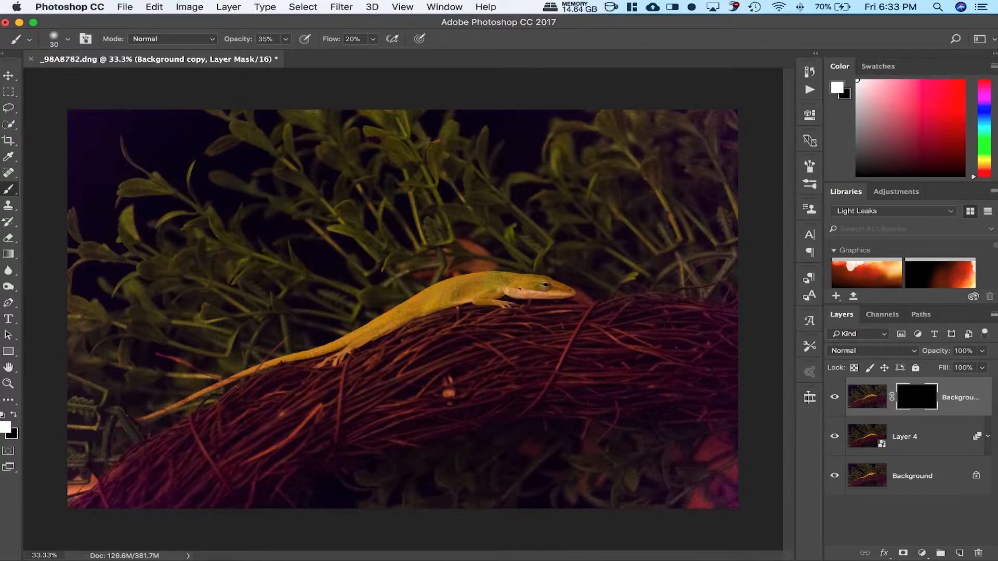
{"action": "key", "text": "bracketright"}
{"action": "key", "text": "bracketright"}
{"action": "key", "text": "bracketright"}
{"action": "left_click_drag", "start_coordinate": [176, 406], "coordinate": [145, 417]}
Step: Compare the lizard at 100% zoom with and without the masked Background copy by toggling that layer's visibility
{"action": "key", "text": "super+equal"}
{"action": "key", "text": "super+equal"}
{"action": "key", "text": "super+equal"}
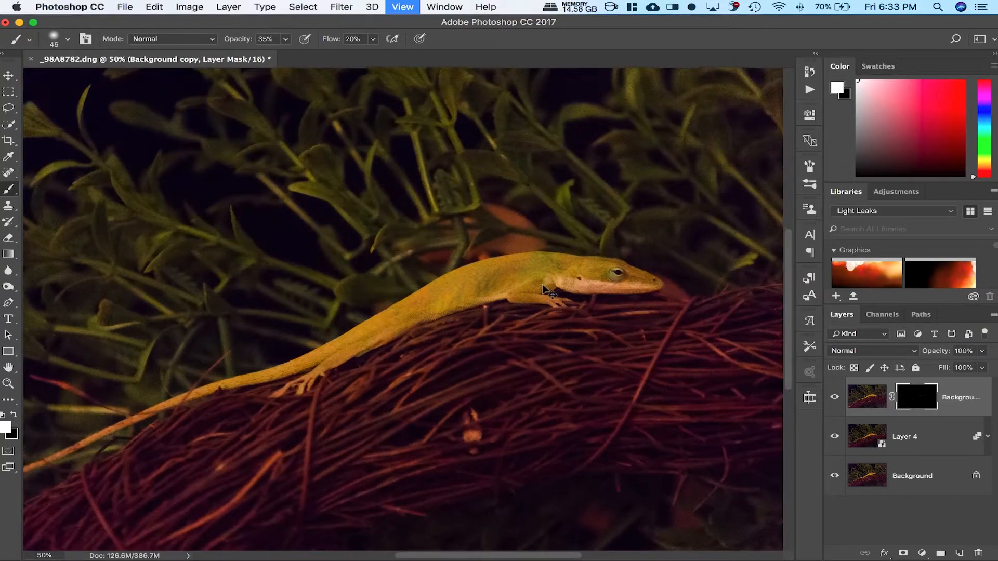
{"action": "left_click", "coordinate": [835, 397]}
{"action": "left_click", "coordinate": [835, 398]}
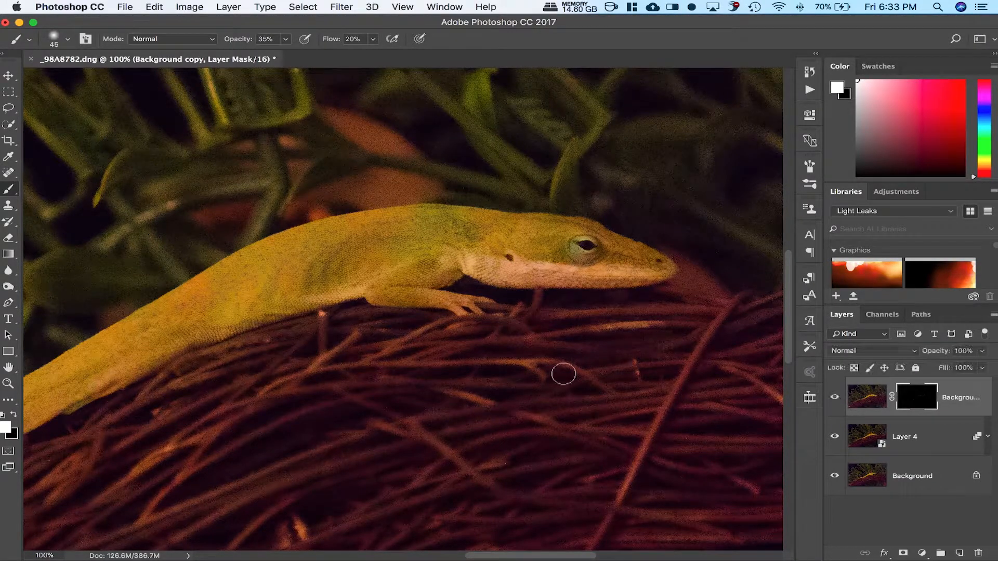
{"action": "left_click", "coordinate": [835, 398]}
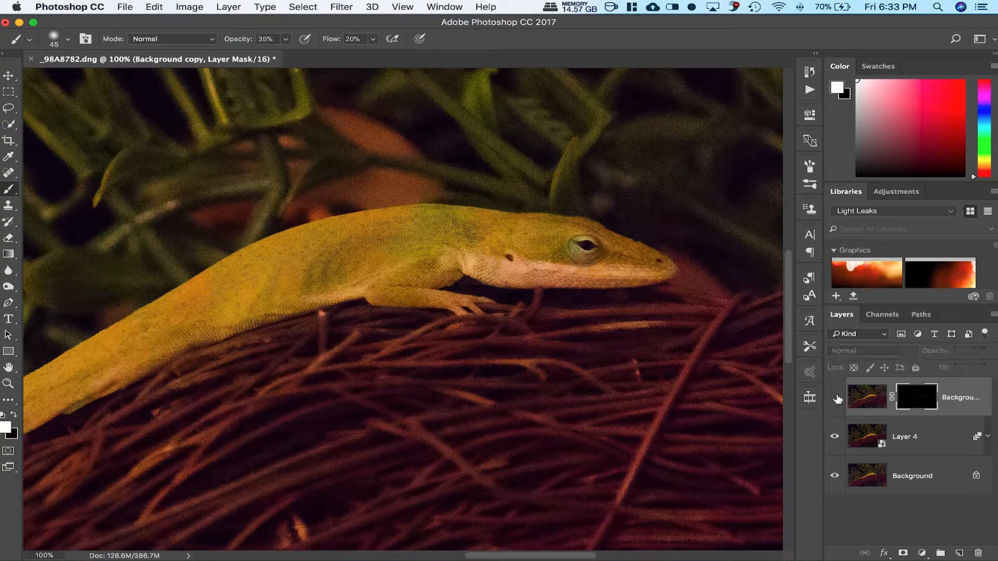
{"action": "left_click", "coordinate": [835, 398]}
{"action": "left_click", "coordinate": [835, 398]}
{"action": "left_click", "coordinate": [836, 398]}
{"action": "left_click", "coordinate": [836, 398]}
{"action": "left_click", "coordinate": [836, 398]}
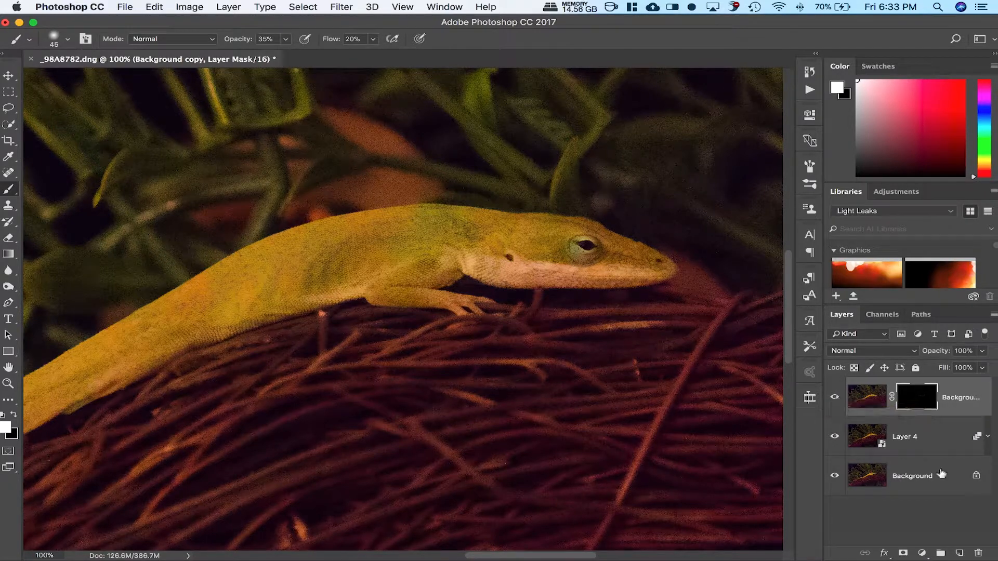
Step: Stamp all visible layers into a new layer at the top of the stack and desaturate it
{"action": "key", "text": "super+minus"}
{"action": "key", "text": "super+minus"}
{"action": "key", "text": "super+minus"}
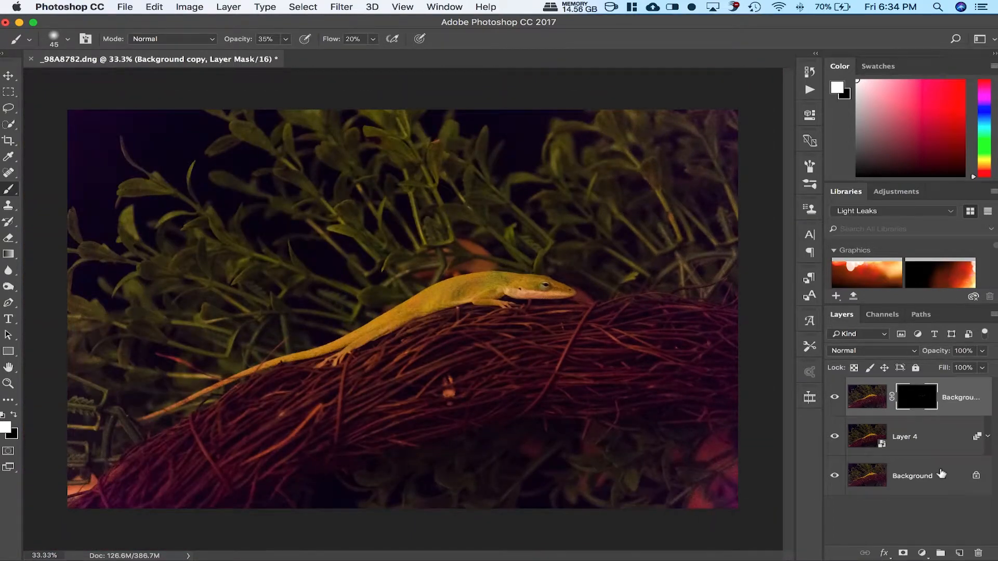
{"action": "key", "text": "super+alt+shift+e"}
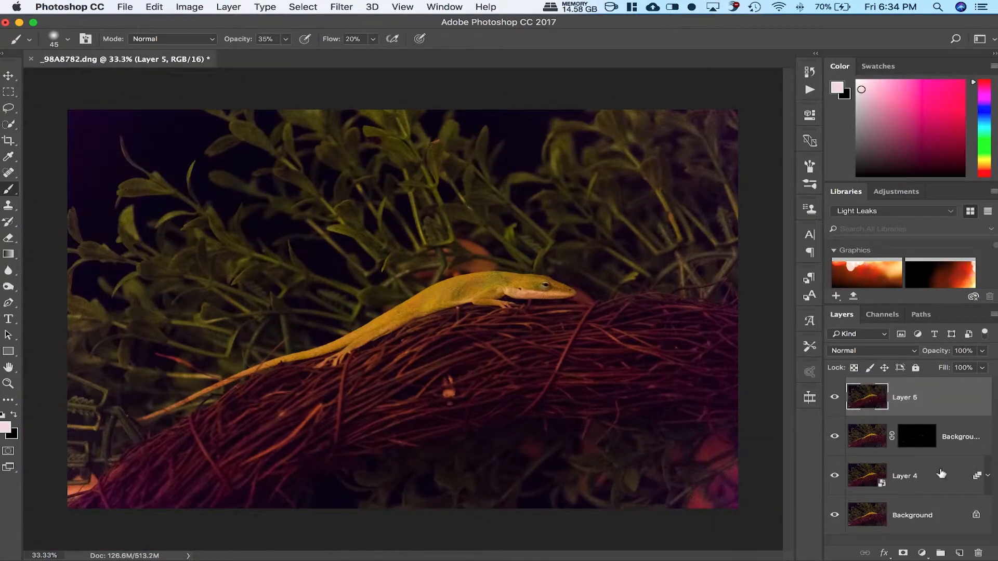
{"action": "key", "text": "super+shift+u"}
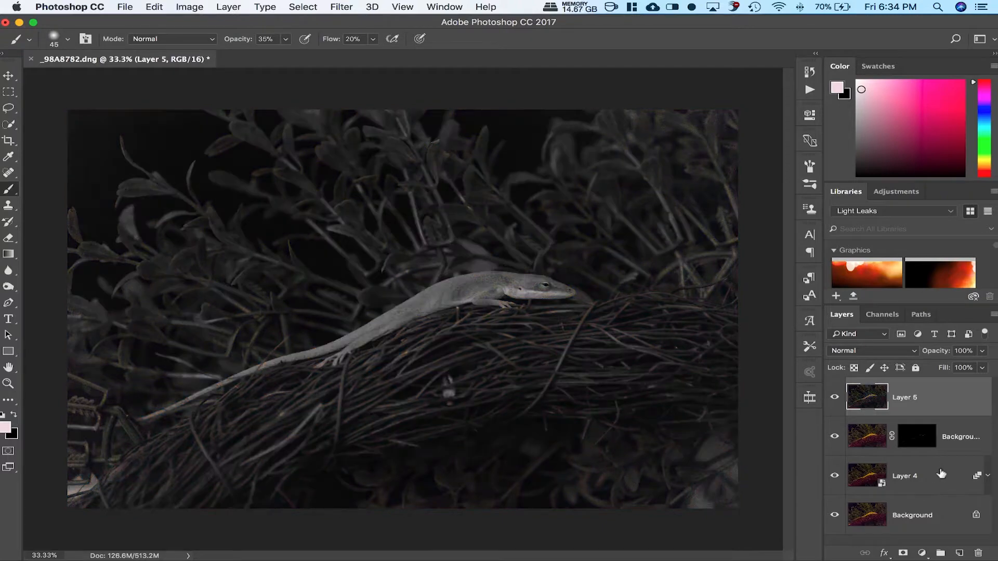
Step: Set Layer 5's blend mode to Linear Light and apply a High Pass filter with a small radius, judging it on the lizard at 50% zoom
{"action": "left_click", "coordinate": [872, 351]}
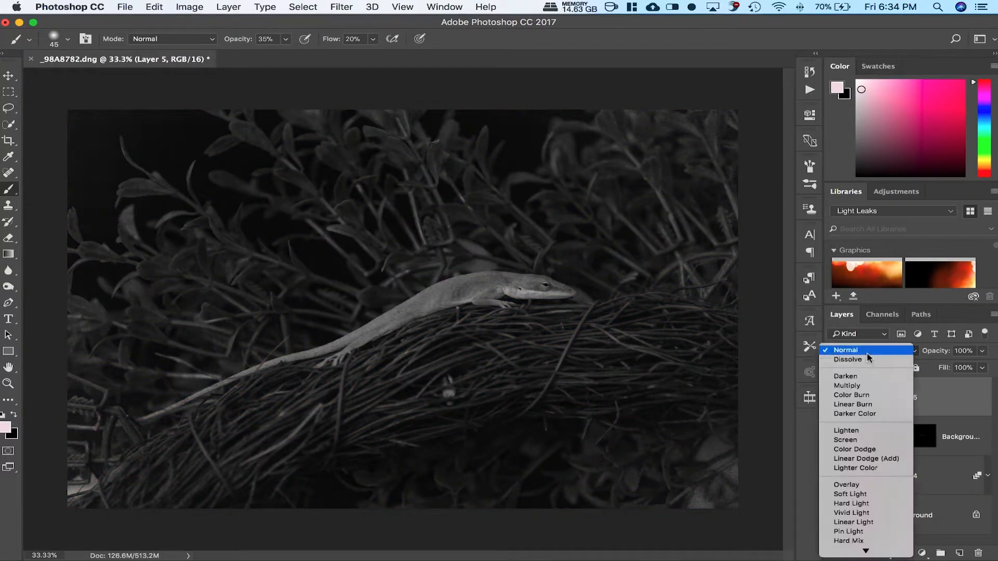
{"action": "left_click", "coordinate": [854, 522]}
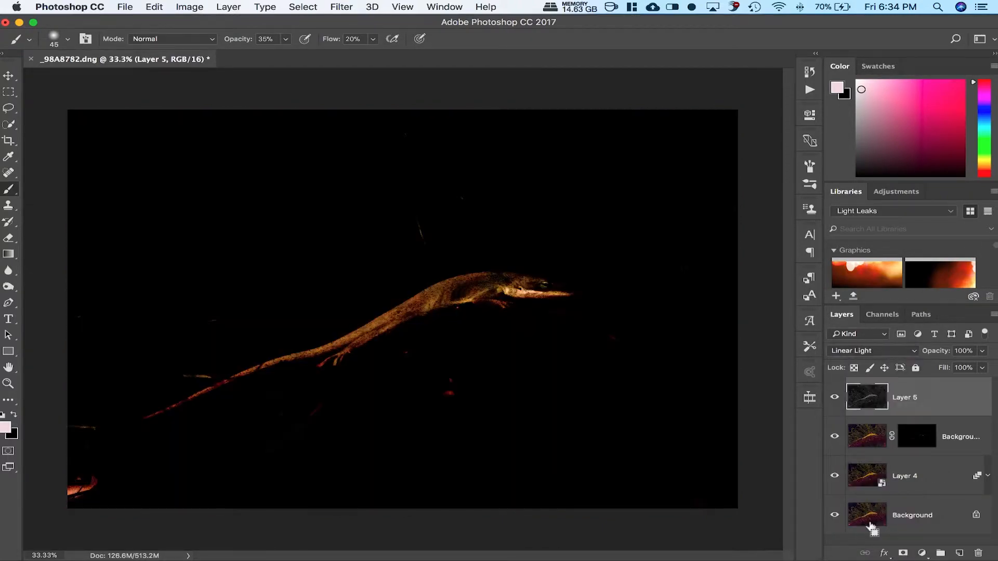
{"action": "left_click", "coordinate": [339, 7]}
{"action": "mouse_move", "coordinate": [410, 308]}
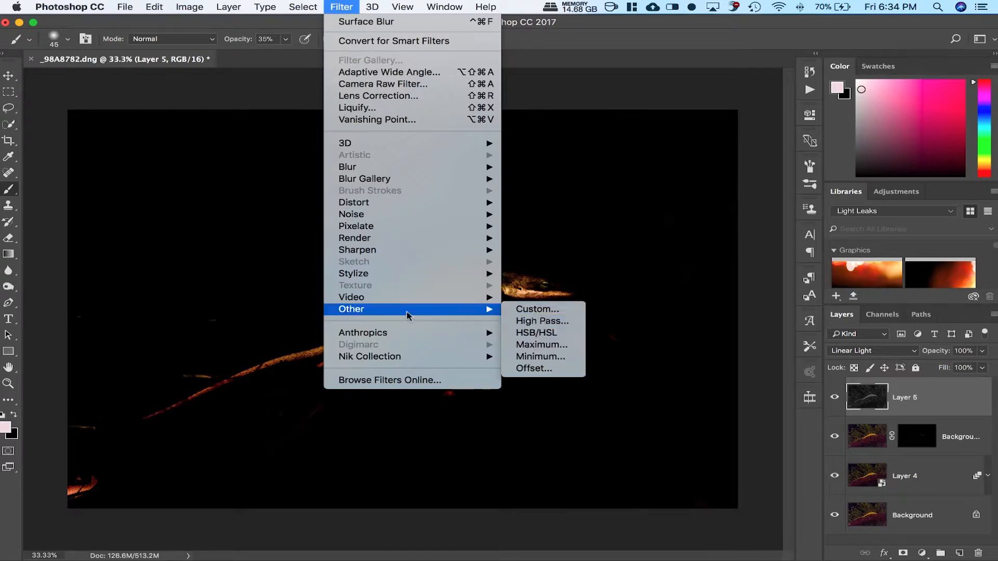
{"action": "left_click", "coordinate": [539, 322]}
{"action": "left_click_drag", "start_coordinate": [501, 173], "coordinate": [776, 161]}
{"action": "left_click", "coordinate": [543, 286], "text": "super"}
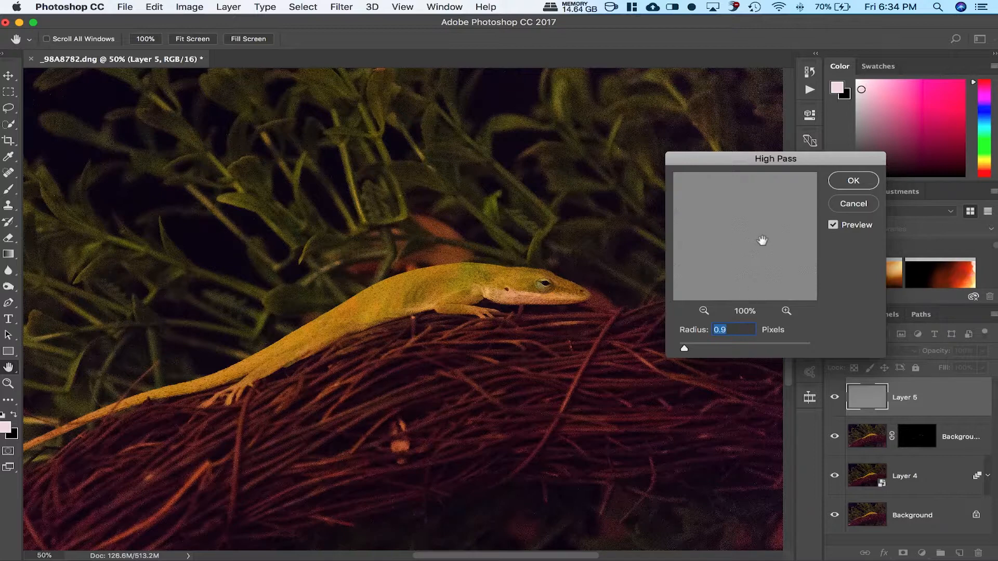
{"action": "left_click_drag", "start_coordinate": [684, 348], "coordinate": [685, 352]}
{"action": "key", "text": "Up"}
{"action": "key", "text": "Down"}
{"action": "left_click", "coordinate": [854, 181]}
Step: Add a black layer mask to the high-pass Layer 5, with the Brush tool ready for painting on it
{"action": "key", "text": "b"}
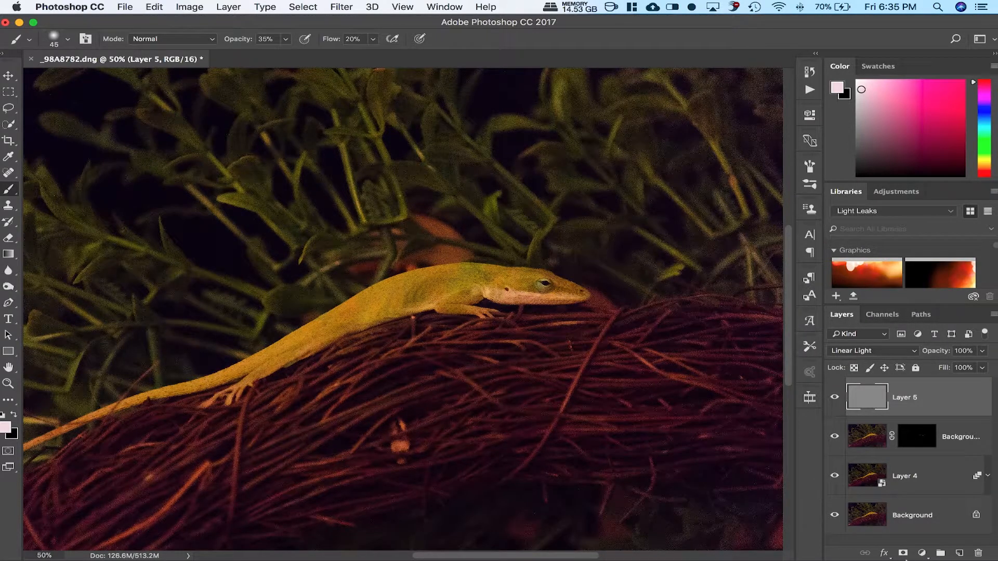
{"action": "left_click", "coordinate": [903, 554], "text": "alt"}
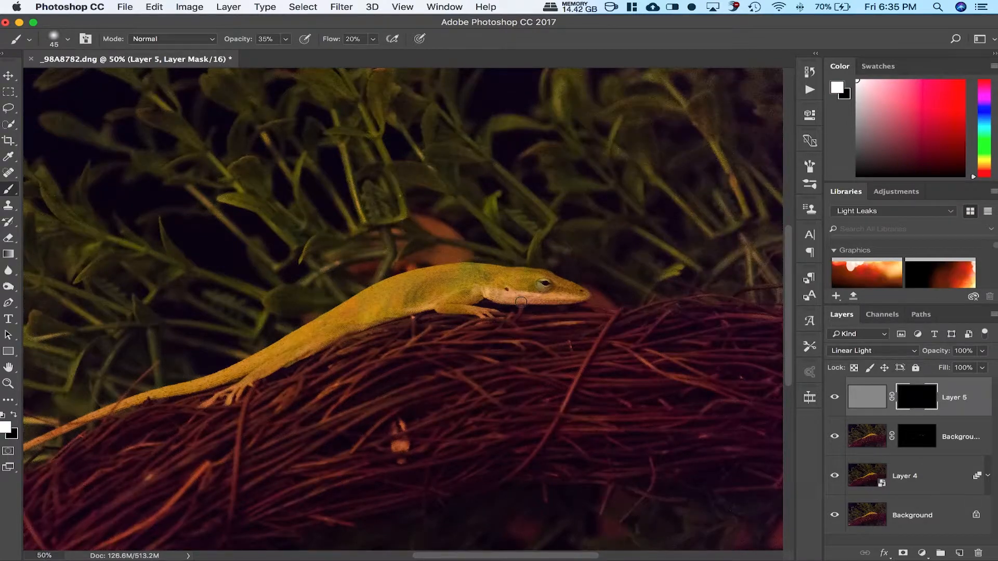
Step: Paint white at 100% brush opacity on Layer 5's mask to sharpen the lizard's eye and details, and set the layer's opacity to 81%
{"action": "left_click_drag", "start_coordinate": [229, 40], "coordinate": [252, 42]}
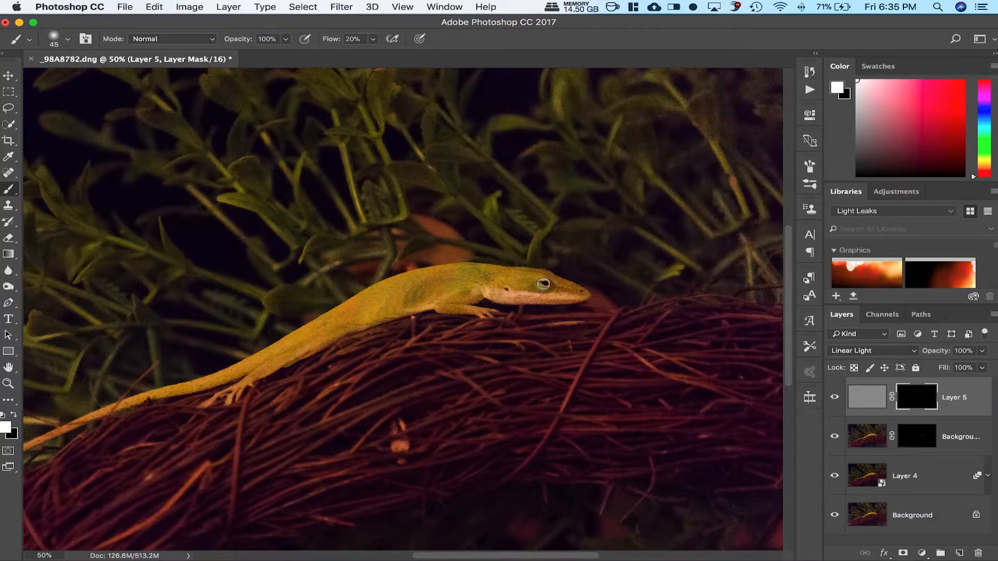
{"action": "left_click", "coordinate": [546, 284]}
{"action": "key", "text": "bracketleft"}
{"action": "key", "text": "bracketleft"}
{"action": "left_click_drag", "start_coordinate": [944, 355], "coordinate": [928, 357]}
Step: Compare the lizard's head at 200% zoom with and without the masked high-pass Layer 5 by toggling that layer's visibility
{"action": "key", "text": "super+plus"}
{"action": "key", "text": "super+plus"}
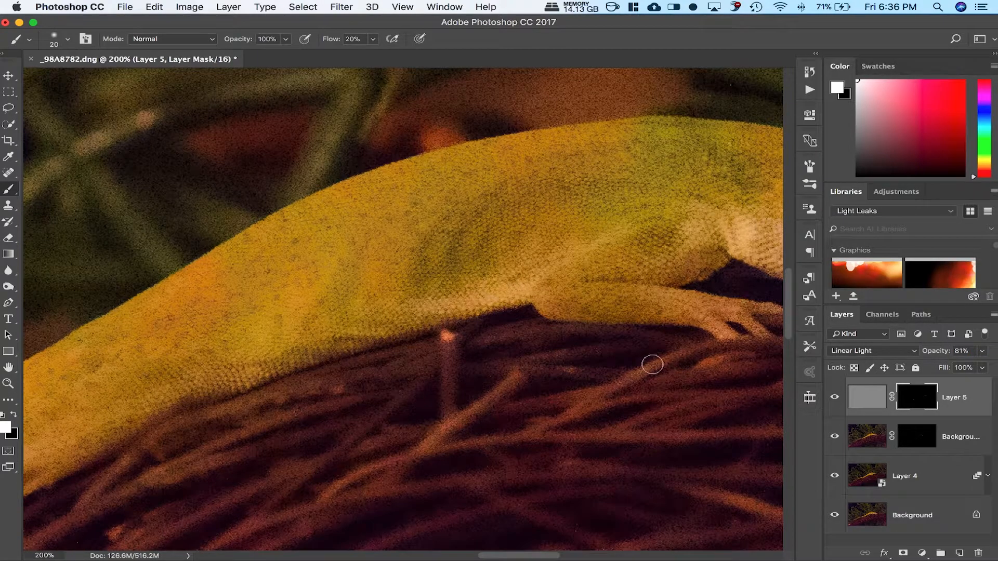
{"action": "left_click_drag", "start_coordinate": [678, 322], "coordinate": [312, 426]}
{"action": "left_click", "coordinate": [835, 397]}
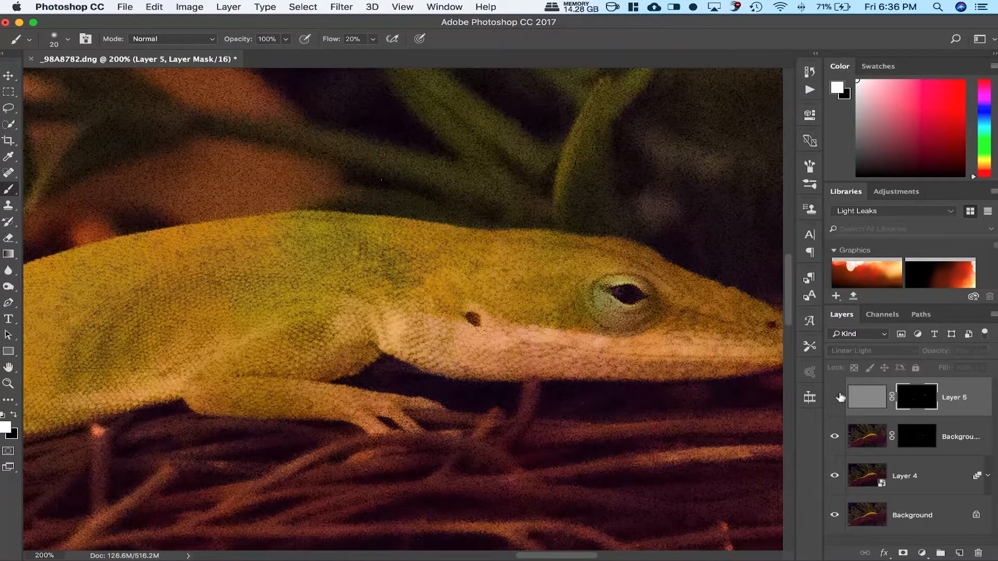
{"action": "left_click", "coordinate": [835, 398]}
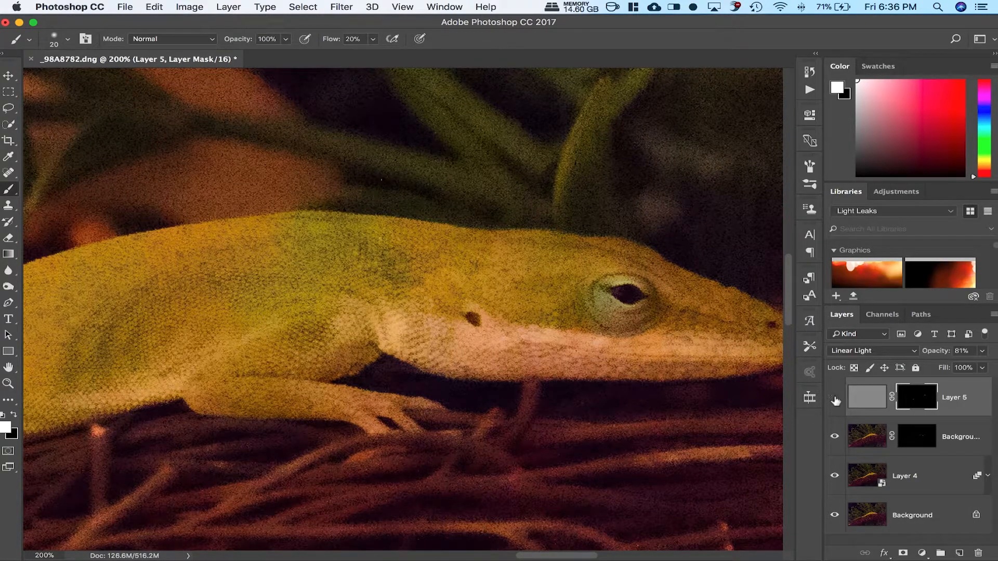
{"action": "left_click", "coordinate": [835, 398]}
{"action": "left_click", "coordinate": [834, 399]}
{"action": "left_click", "coordinate": [835, 399]}
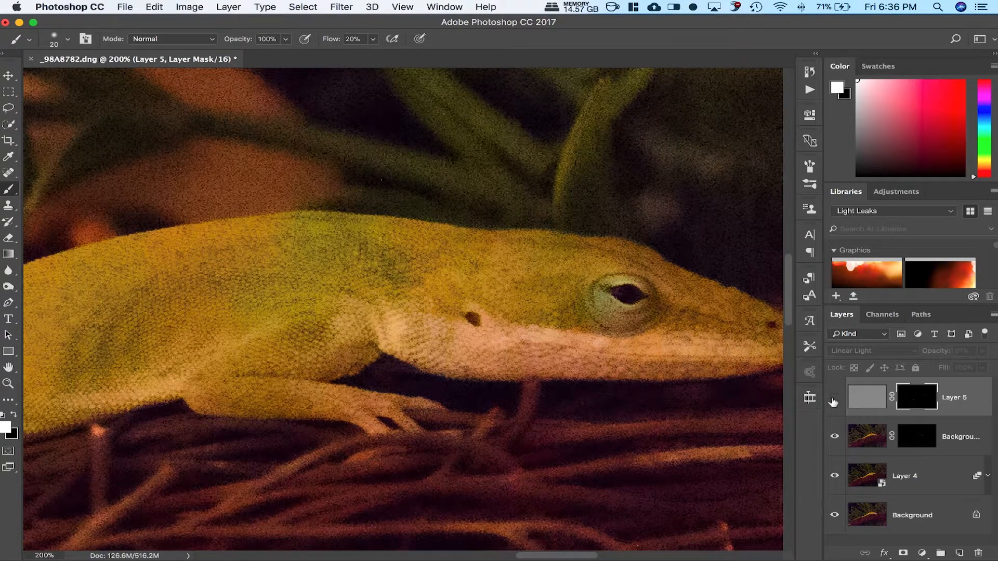
{"action": "left_click", "coordinate": [835, 398]}
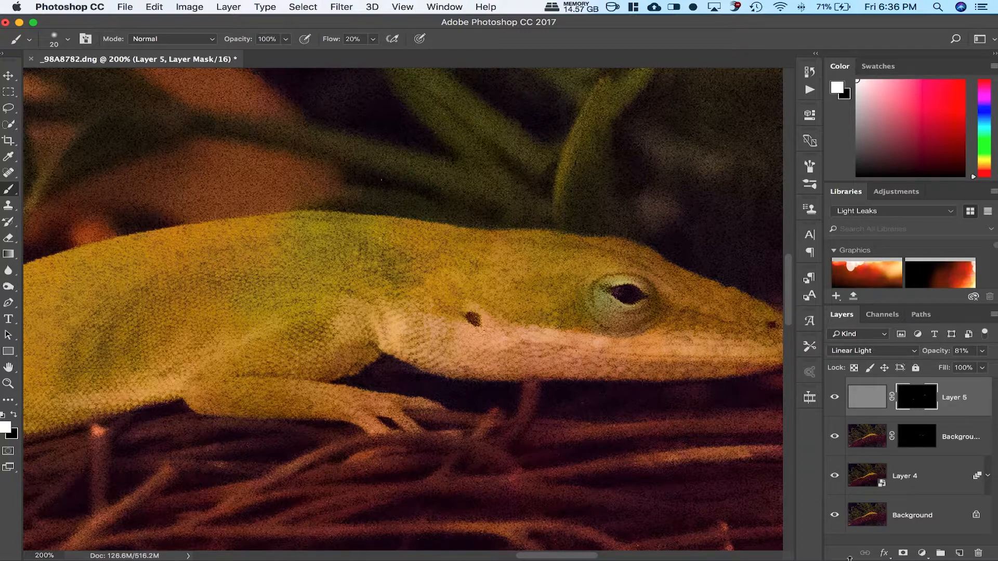
Step: Compare the edited lizard's head with the original by toggling the visibility of all three layers above the Background
{"action": "left_click_drag", "start_coordinate": [834, 399], "coordinate": [832, 484]}
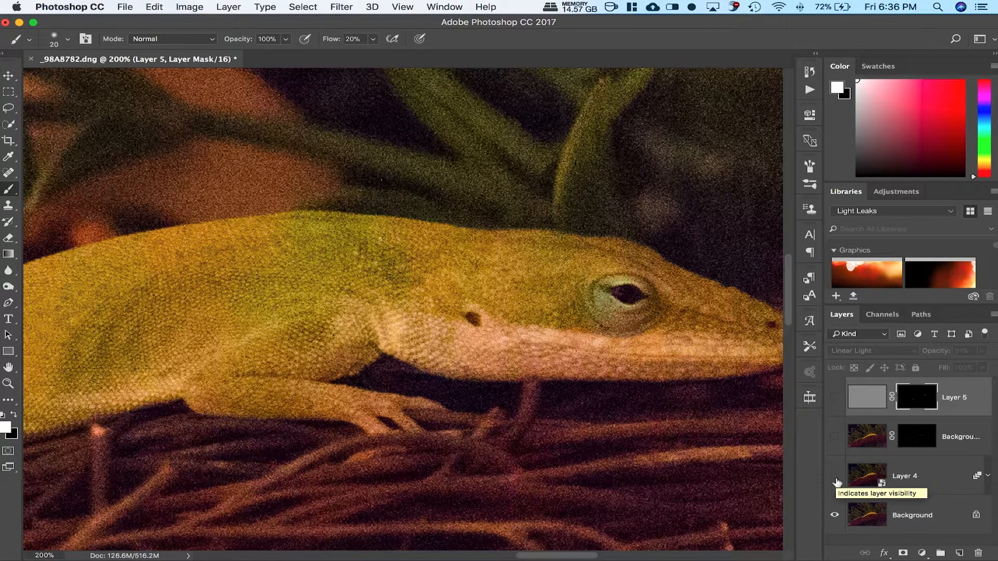
{"action": "left_click_drag", "start_coordinate": [836, 476], "coordinate": [839, 404]}
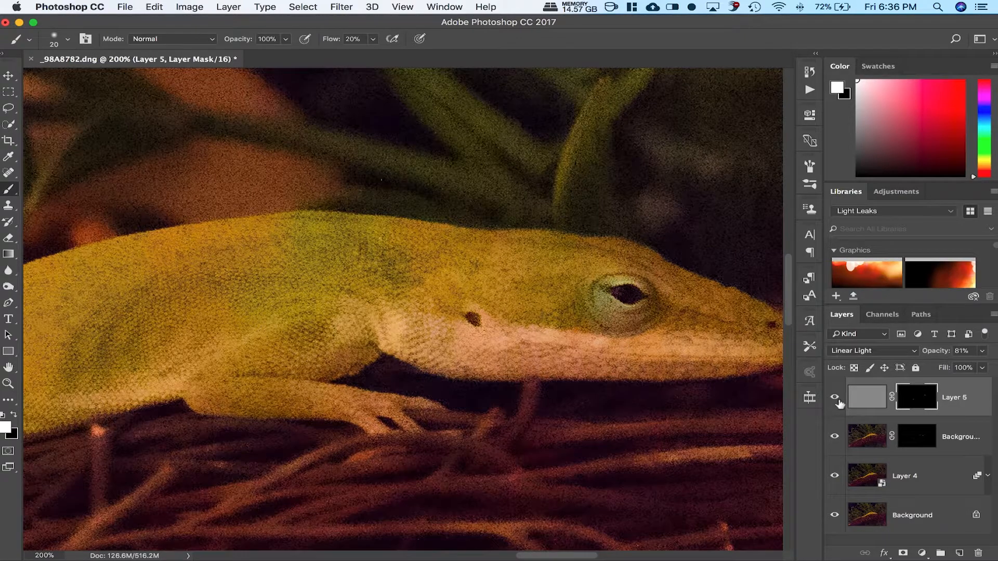
{"action": "left_click", "coordinate": [838, 400]}
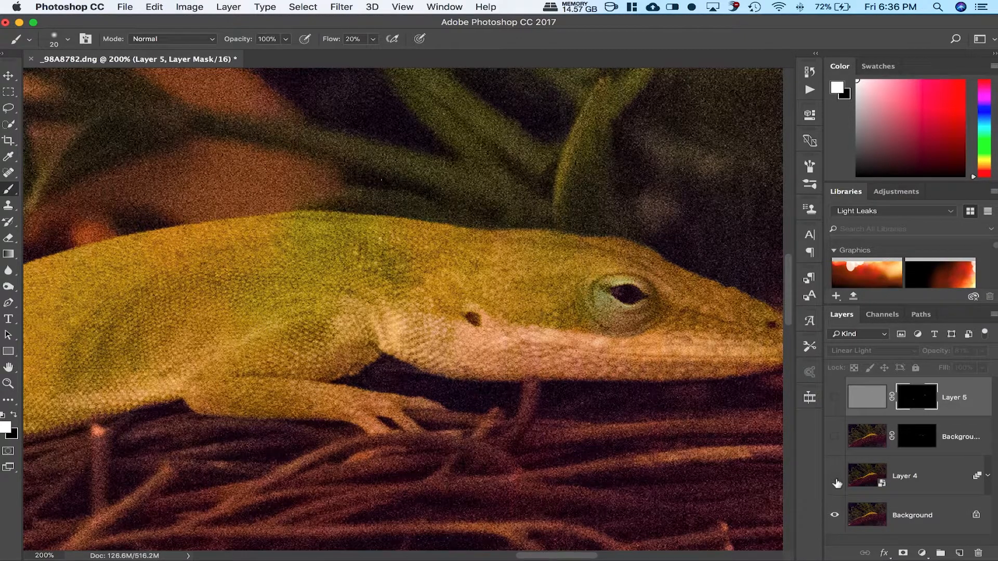
{"action": "left_click", "coordinate": [835, 398]}
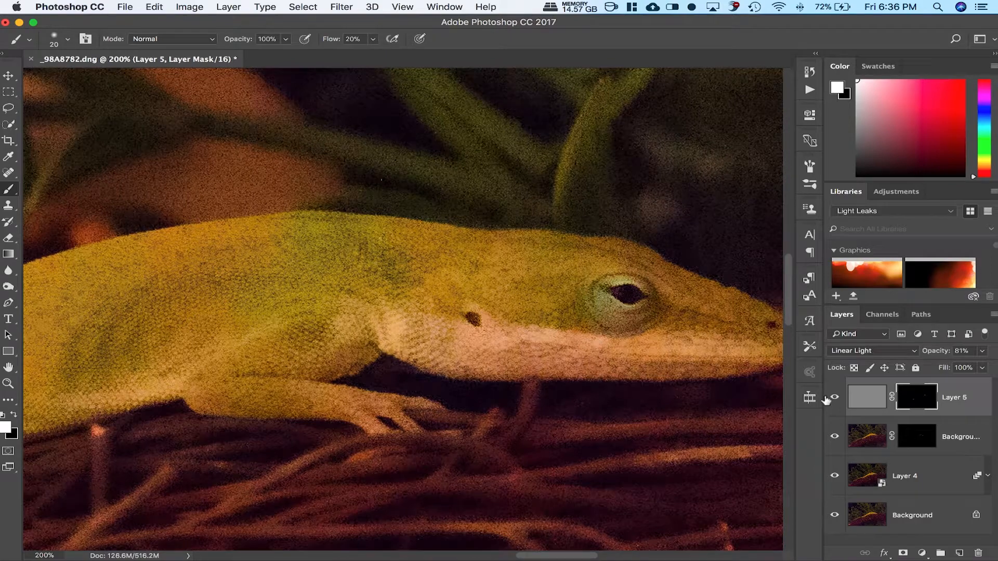
Step: Compare the whole photo at 33.3% zoom with and without the three editing layers by toggling their visibility together
{"action": "key", "text": "super+minus"}
{"action": "key", "text": "super+minus"}
{"action": "key", "text": "super+minus"}
{"action": "key", "text": "super+minus"}
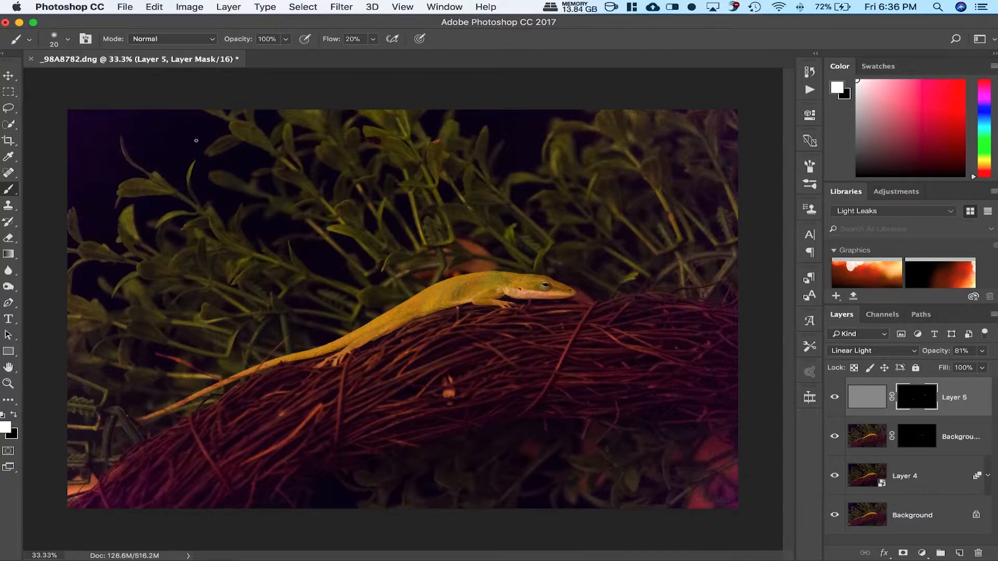
{"action": "left_click_drag", "start_coordinate": [835, 398], "coordinate": [840, 482]}
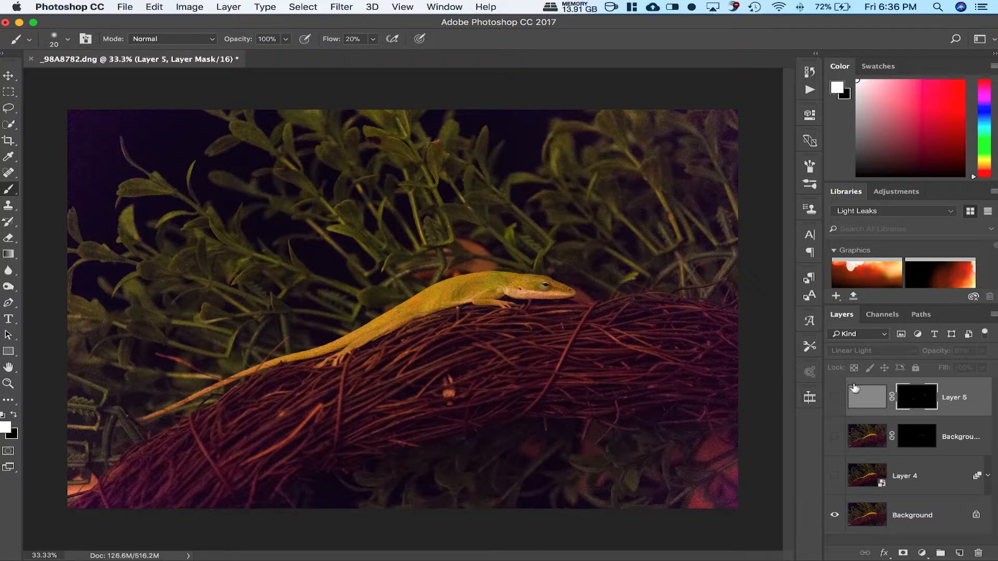
{"action": "left_click_drag", "start_coordinate": [835, 397], "coordinate": [842, 486]}
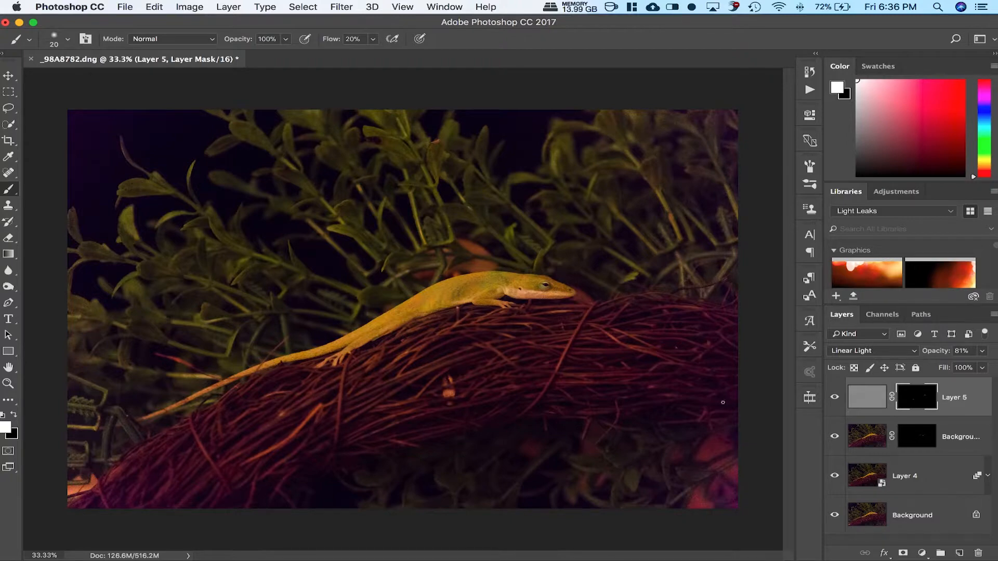
Step: Group Layer 5, the masked Background copy and Layer 4 together
{"action": "left_click", "coordinate": [967, 479]}
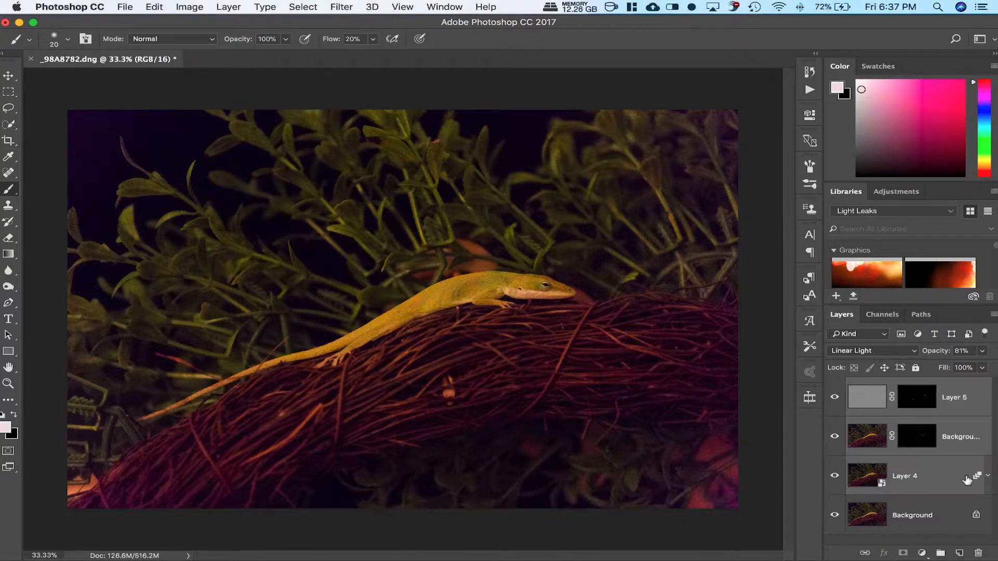
{"action": "key", "text": "super+g"}
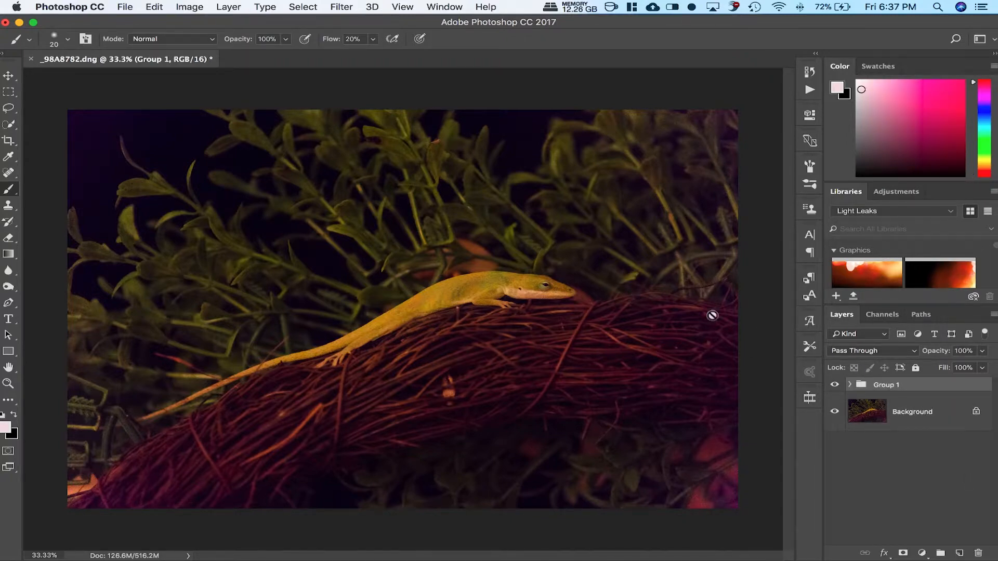
Step: Crop the photo to a width of about 9 in, trimming foliage from its upper edge and a strip from its right edge
{"action": "key", "text": "c"}
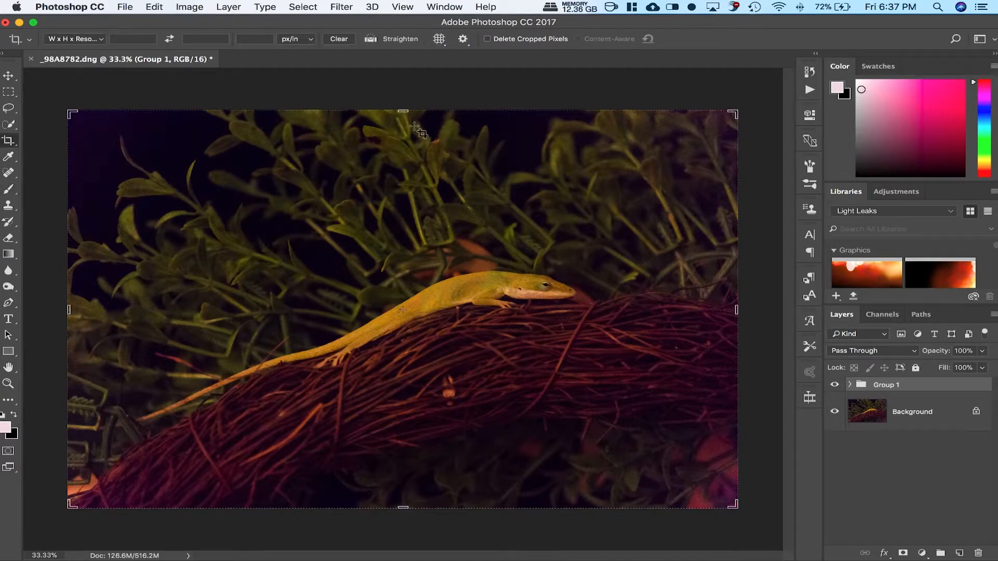
{"action": "left_click_drag", "start_coordinate": [403, 112], "coordinate": [404, 143]}
{"action": "left_click_drag", "start_coordinate": [739, 311], "coordinate": [709, 311]}
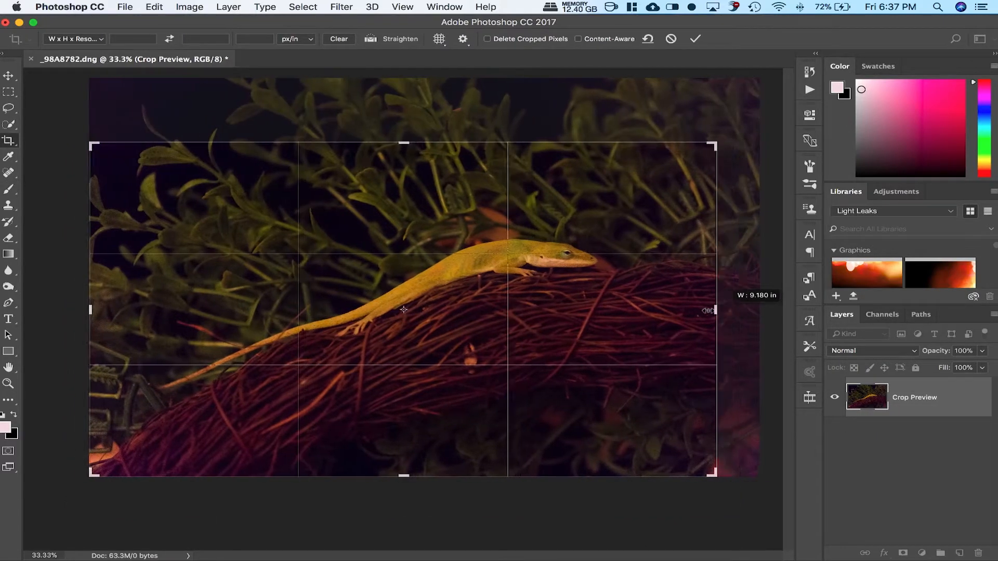
{"action": "key", "text": "Return"}
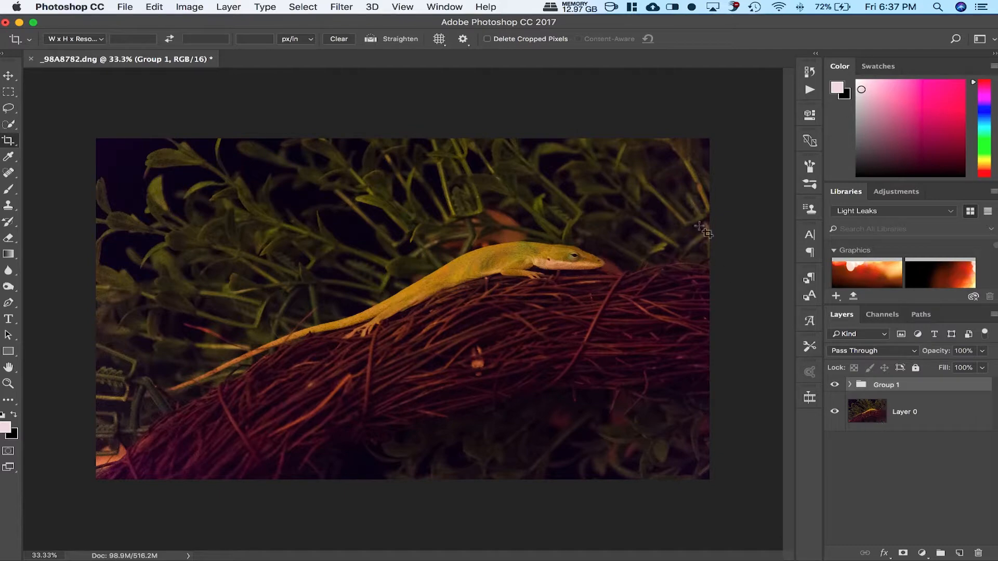
{"action": "key", "text": "v"}
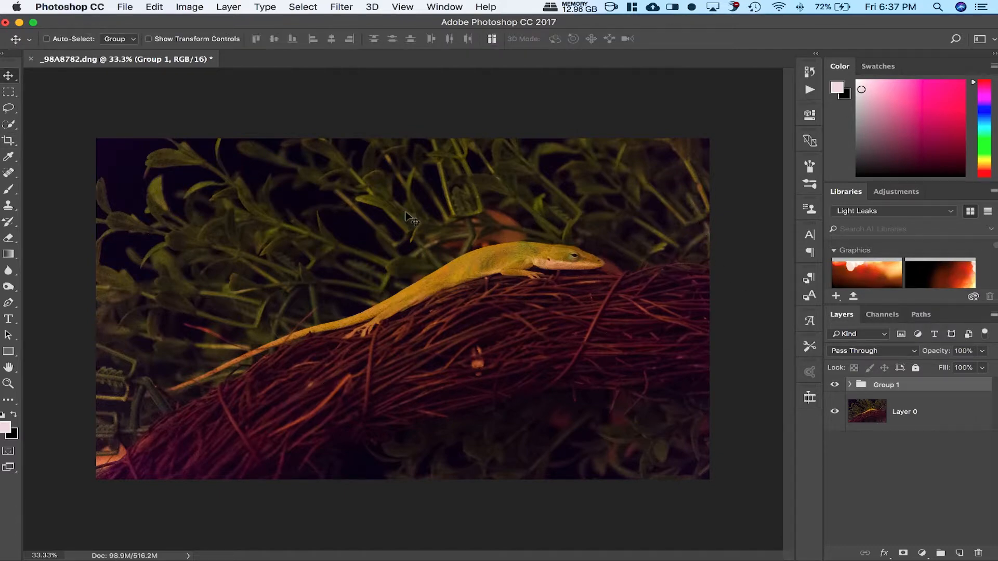
Step: Add a layer mask to Group 1 and fill its upper-left diagonal half with black, checking the before/after split at 100% zoom
{"action": "left_click", "coordinate": [903, 553]}
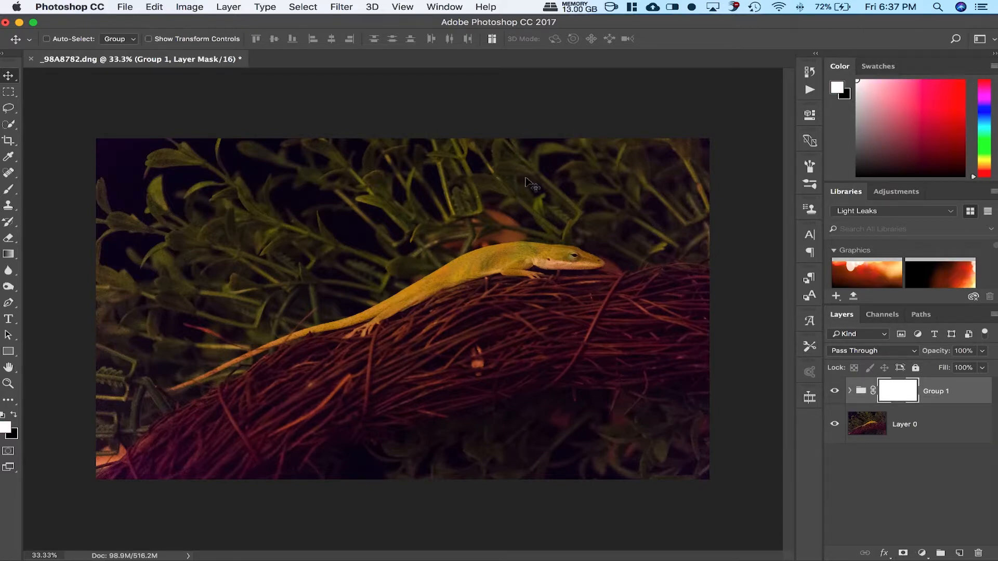
{"action": "key", "text": "p"}
{"action": "left_click", "coordinate": [720, 132]}
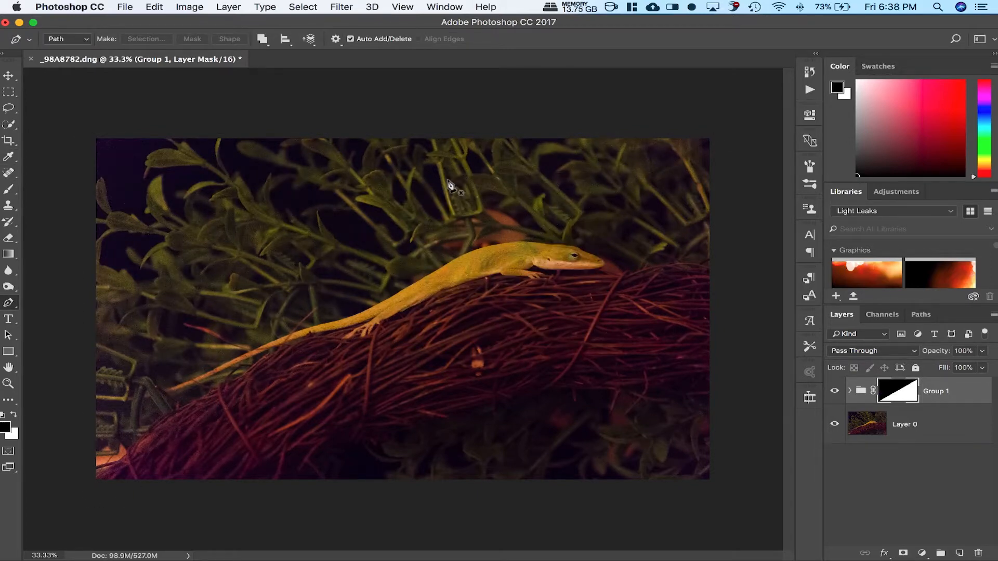
{"action": "key", "text": "super+plus"}
{"action": "key", "text": "super+plus"}
{"action": "key", "text": "super+plus"}
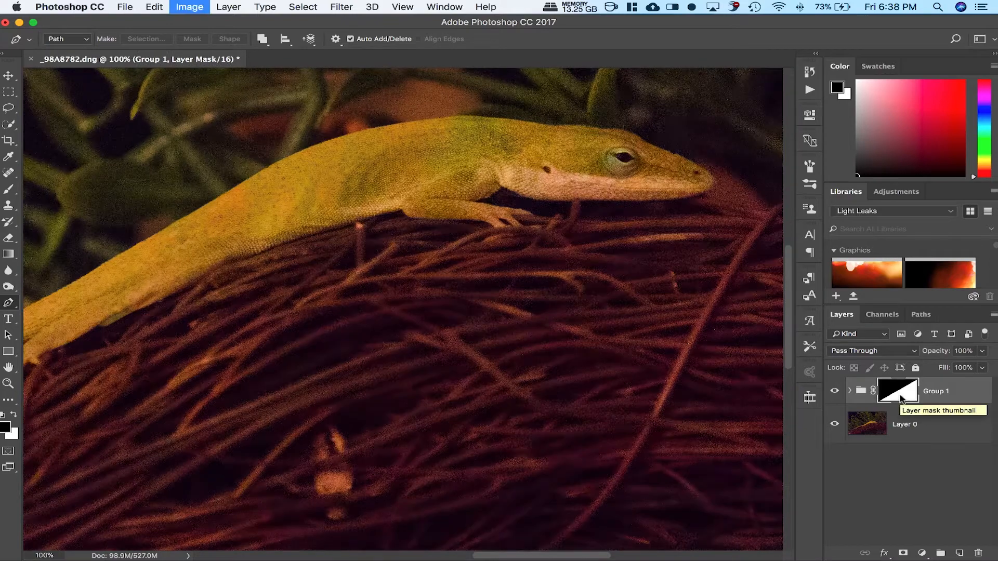